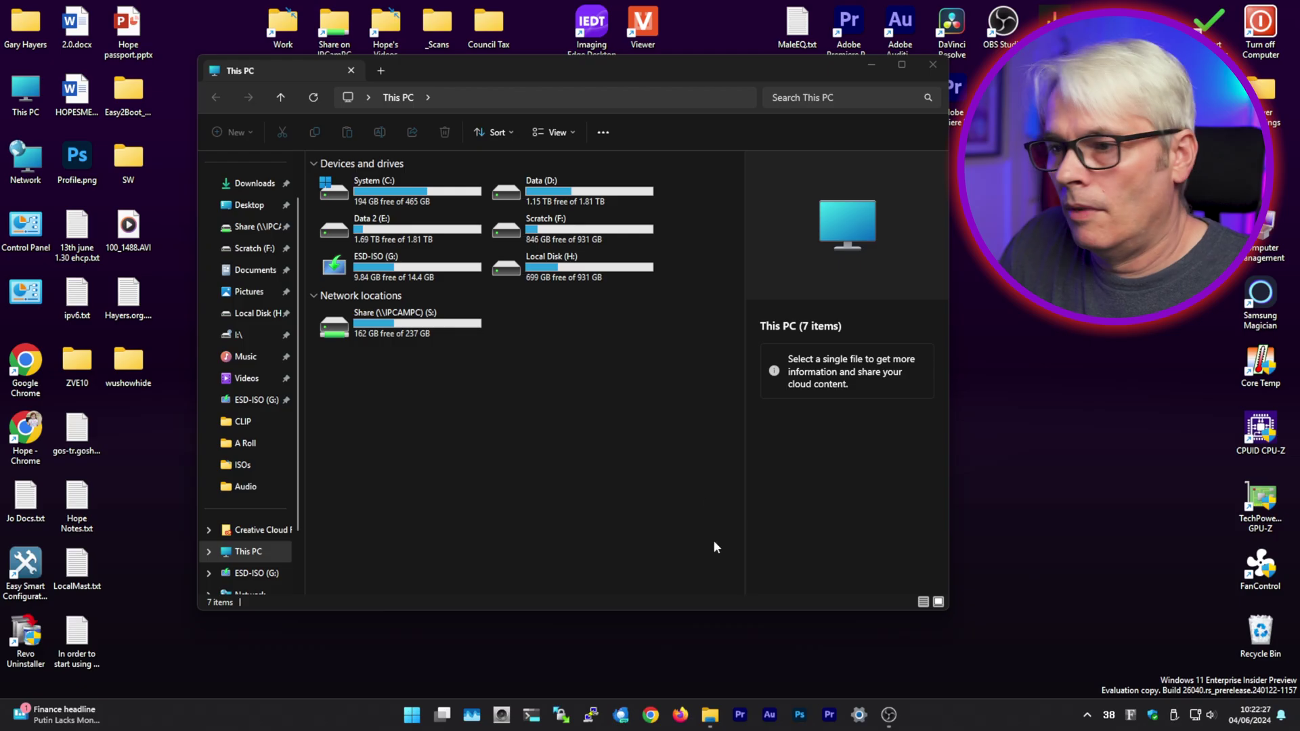
Open the ISOs folder and pick HBCD_PE_x64 (1).iso in Rufus's image file picker
{"action": "left_click", "coordinate": [248, 474]}
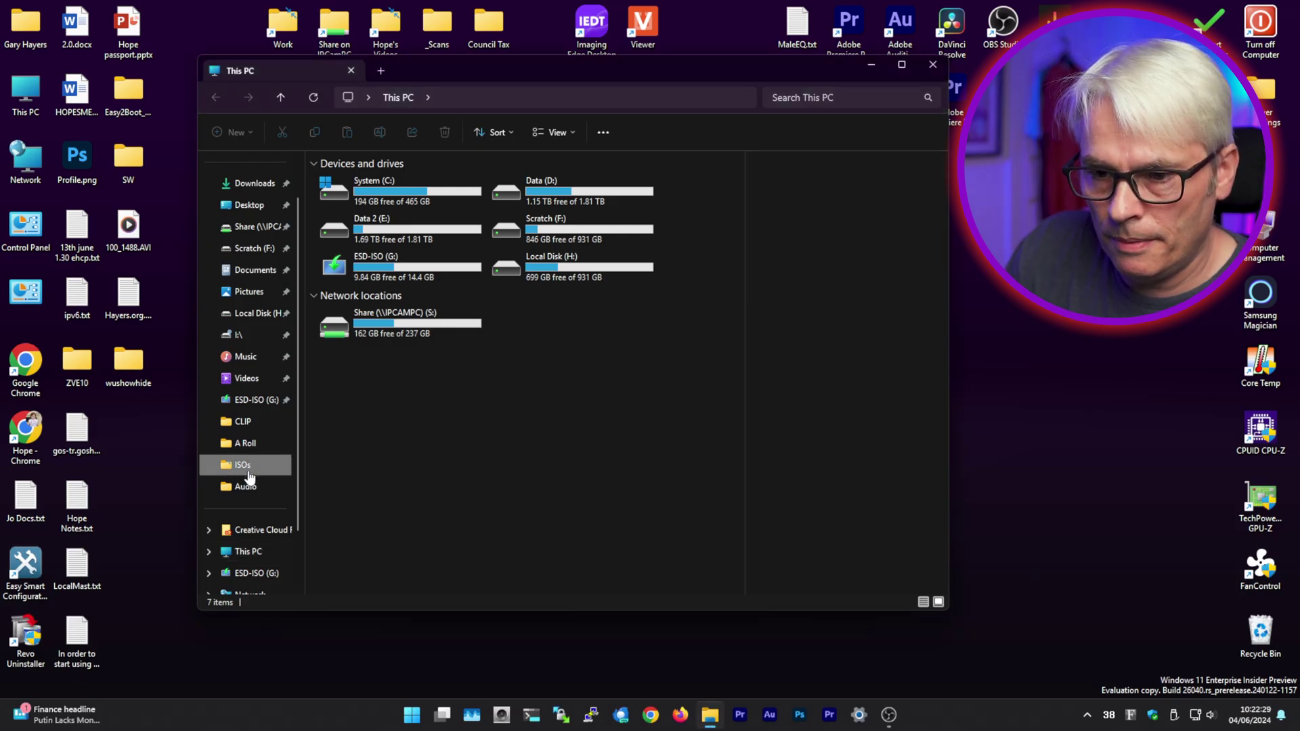
{"action": "left_click", "coordinate": [352, 305]}
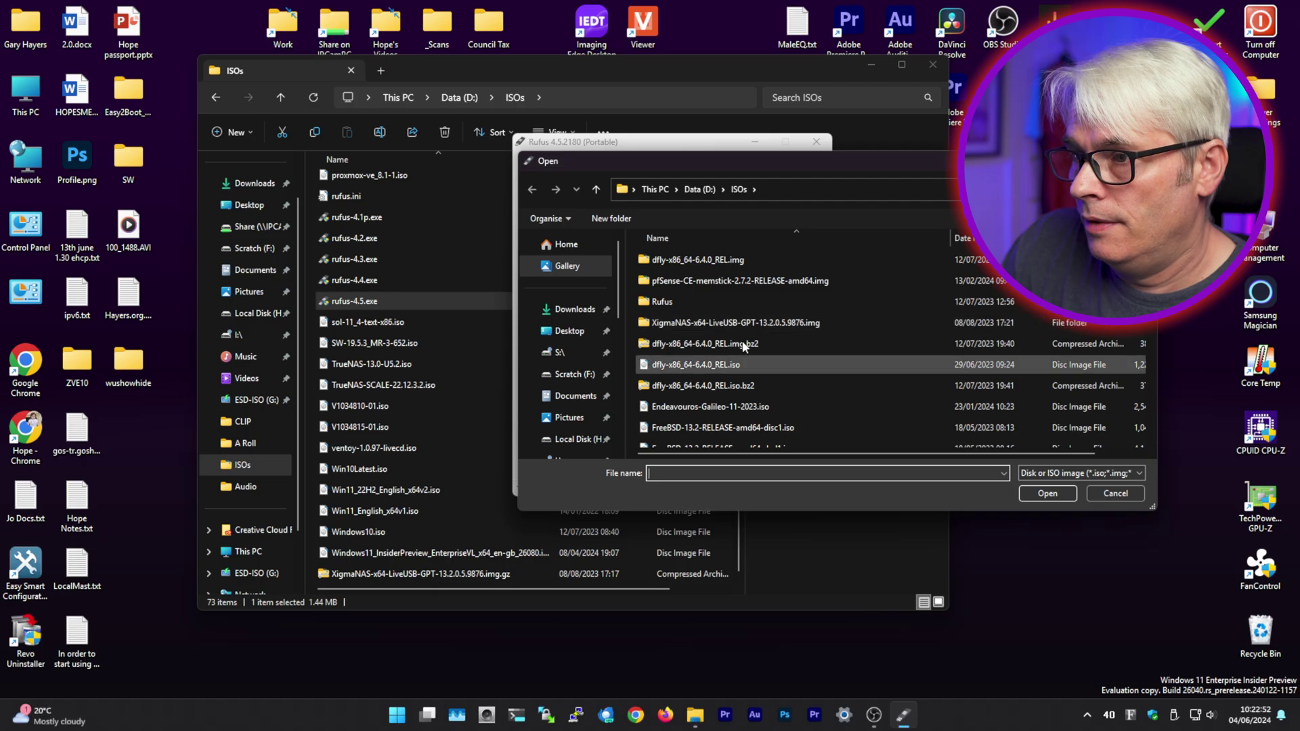
{"action": "scroll", "coordinate": [745, 349], "scroll_direction": "down", "scroll_amount": 5}
{"action": "scroll", "coordinate": [742, 356], "scroll_direction": "down", "scroll_amount": 5}
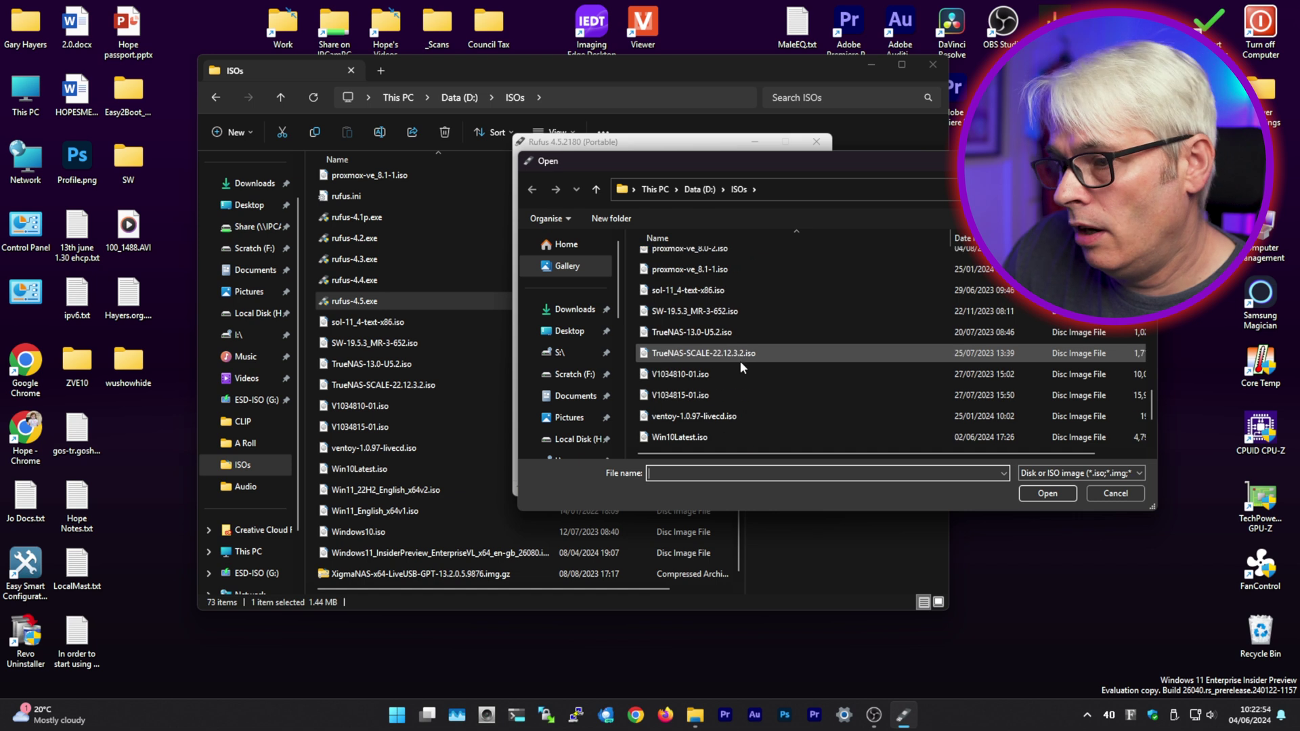
{"action": "scroll", "coordinate": [739, 360], "scroll_direction": "up", "scroll_amount": 2}
{"action": "scroll", "coordinate": [742, 366], "scroll_direction": "up", "scroll_amount": 5}
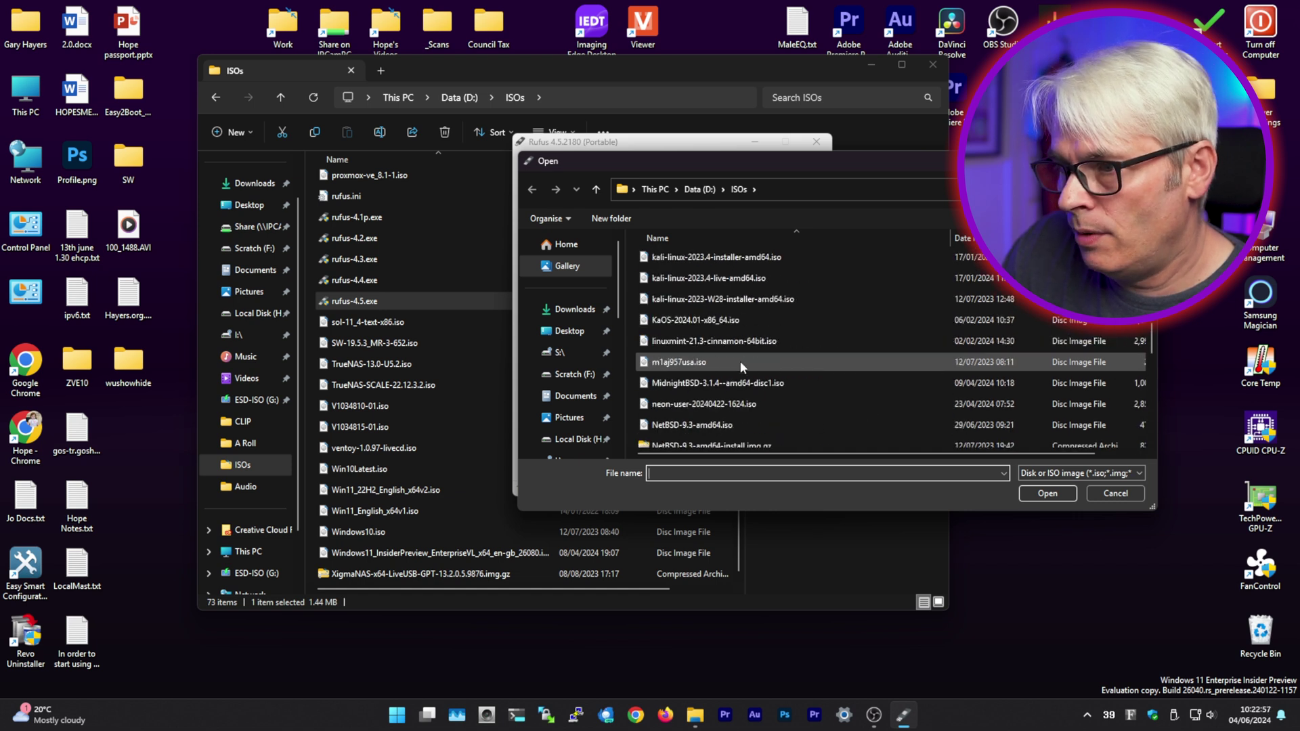
{"action": "left_click", "coordinate": [699, 279]}
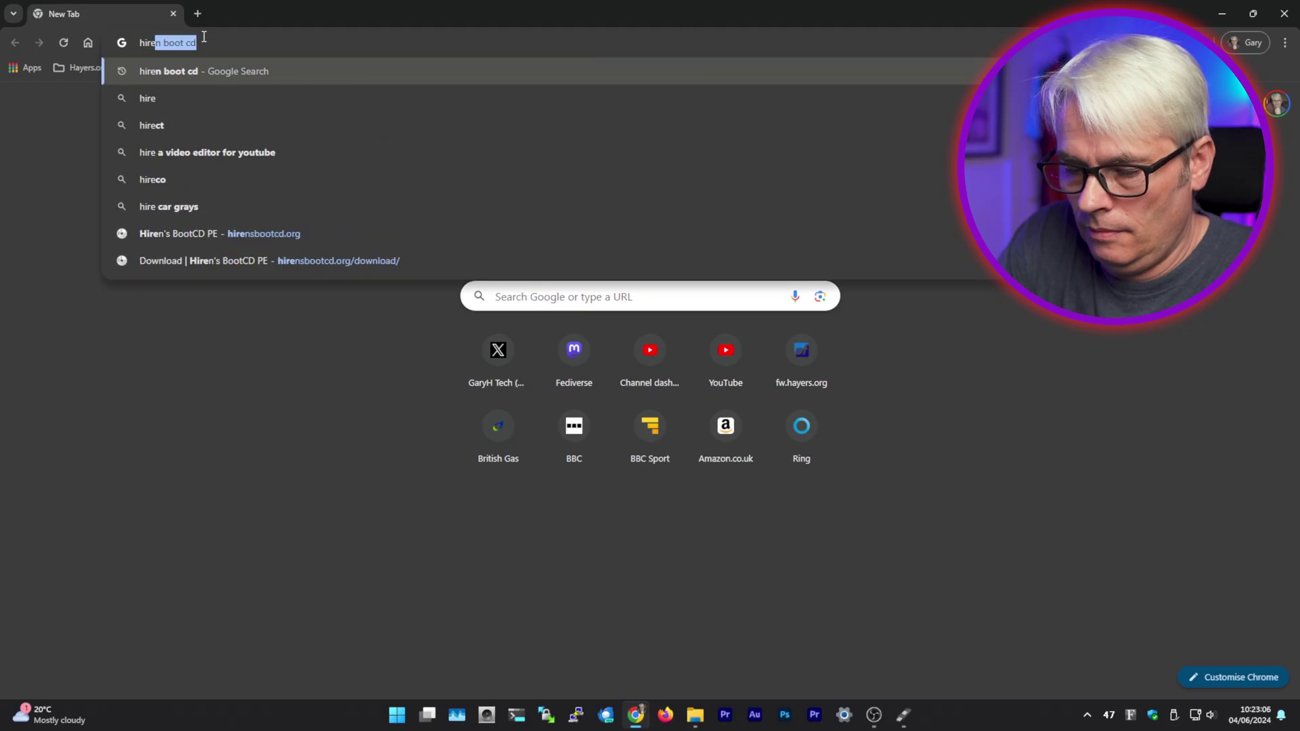
Search 'hiren boot cd', open the hirensbootcd.org site and close the covering ad
{"action": "key", "text": "Right"}
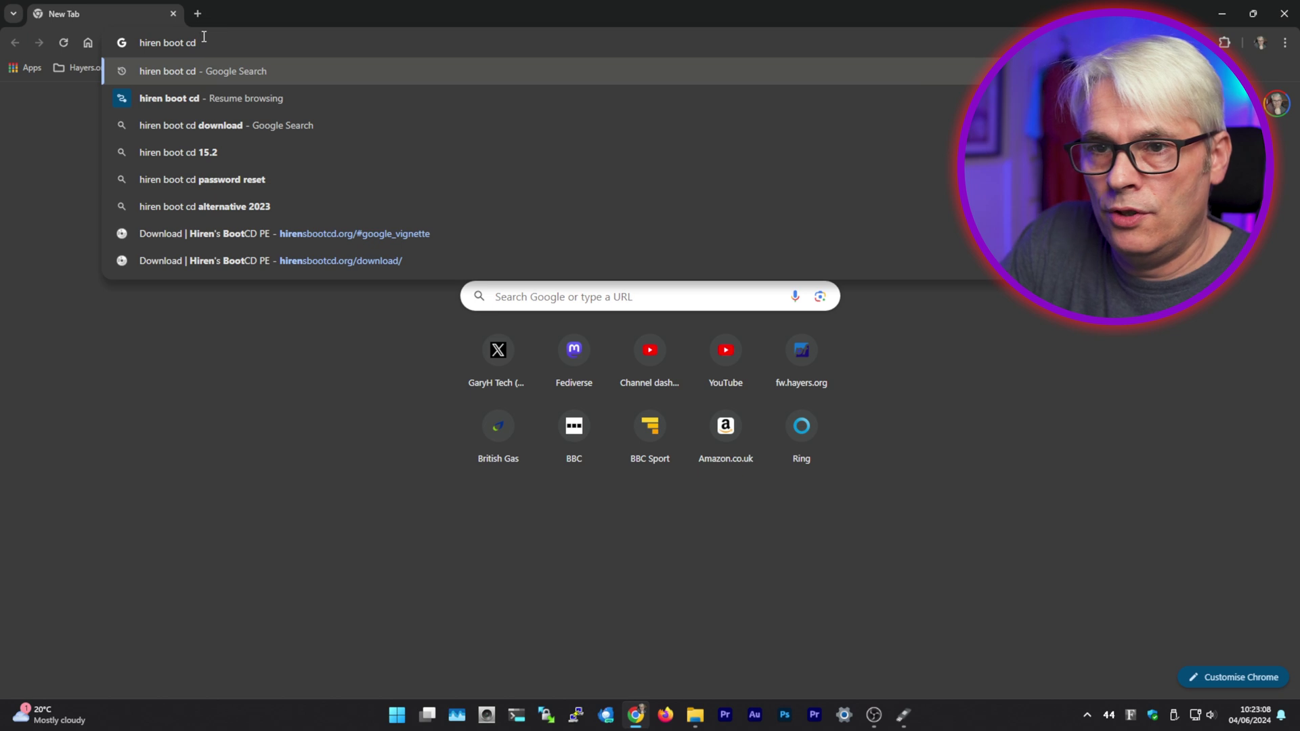
{"action": "key", "text": "Return"}
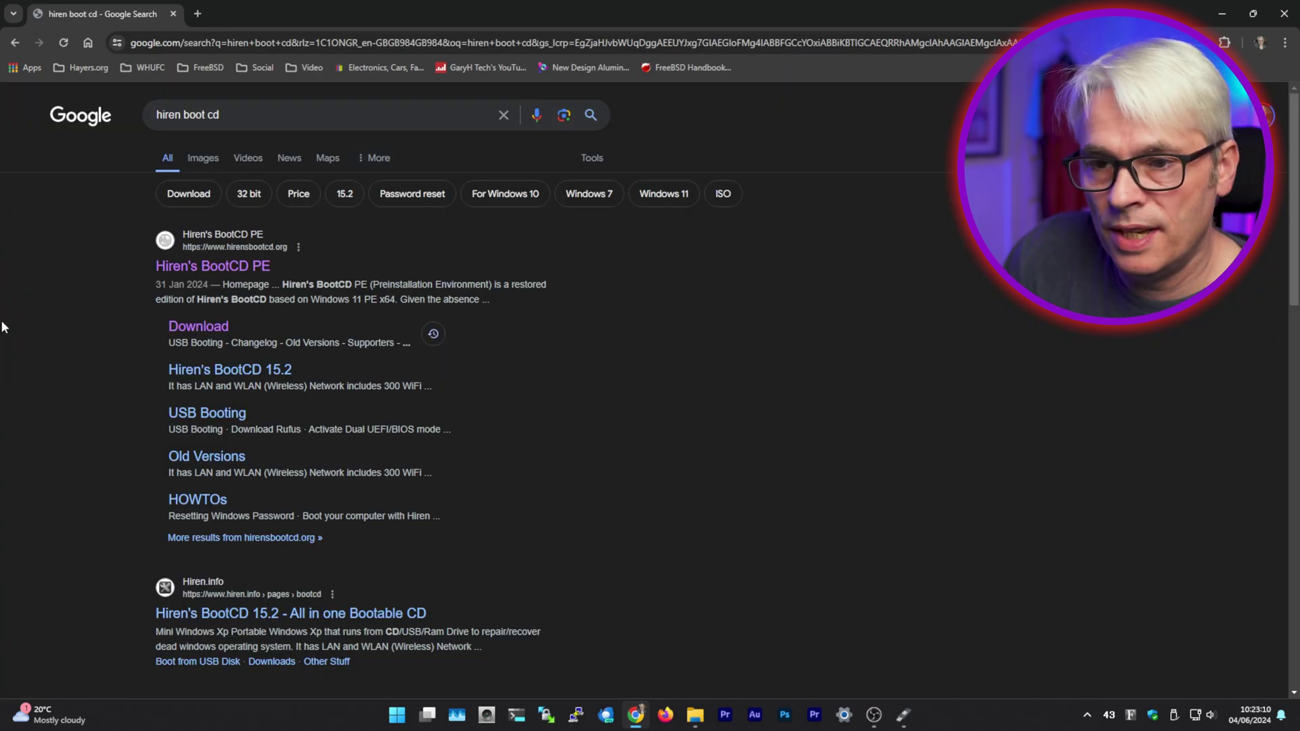
{"action": "left_click", "coordinate": [236, 266]}
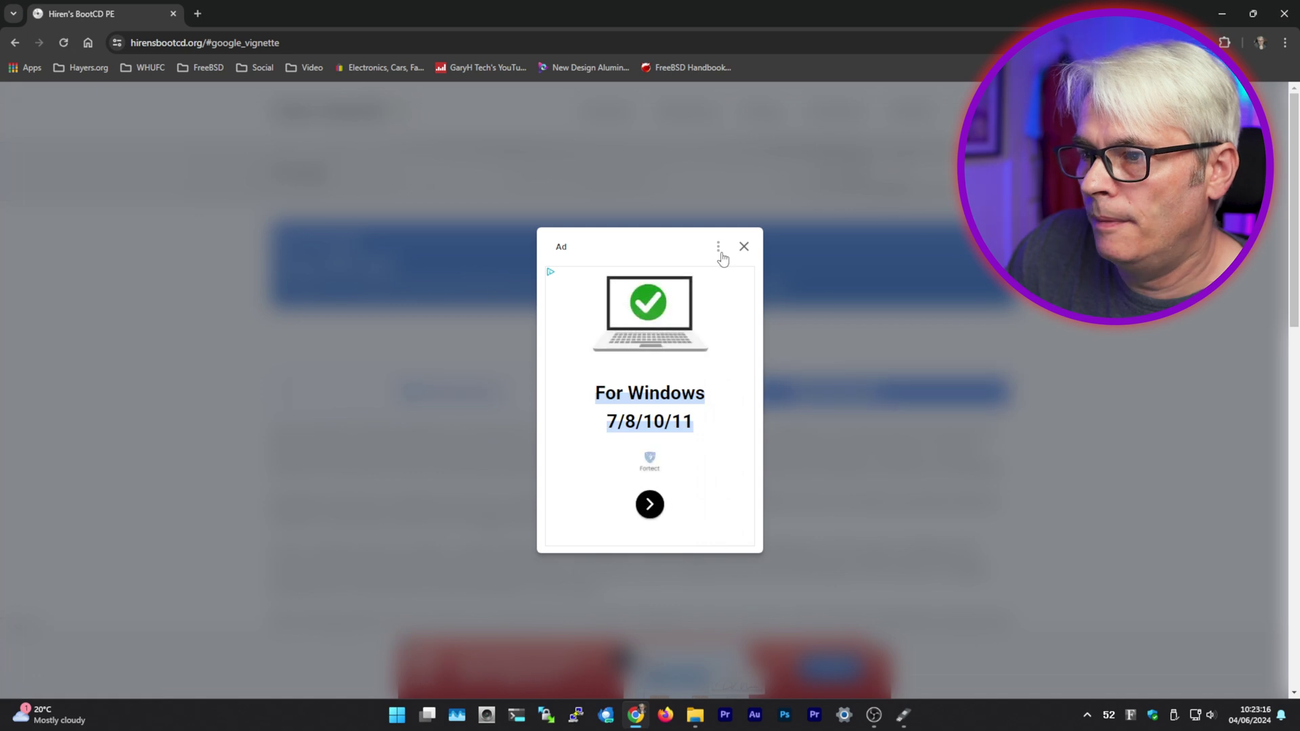
{"action": "left_click", "coordinate": [744, 246]}
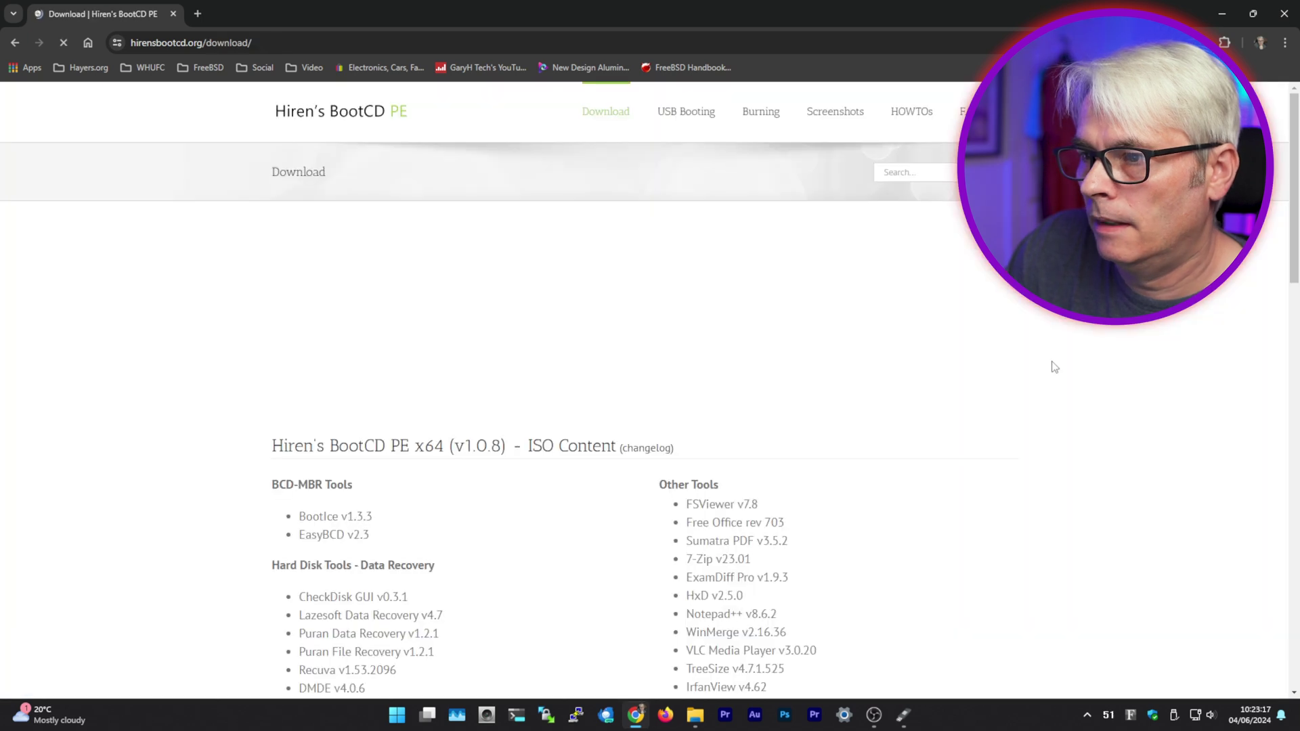
Cancel the HBCD_PE_x64.iso Save As and scroll to its 3.06 GB size and checksums
{"action": "scroll", "coordinate": [955, 480], "scroll_direction": "down", "scroll_amount": 6}
{"action": "scroll", "coordinate": [950, 486], "scroll_direction": "down", "scroll_amount": 8}
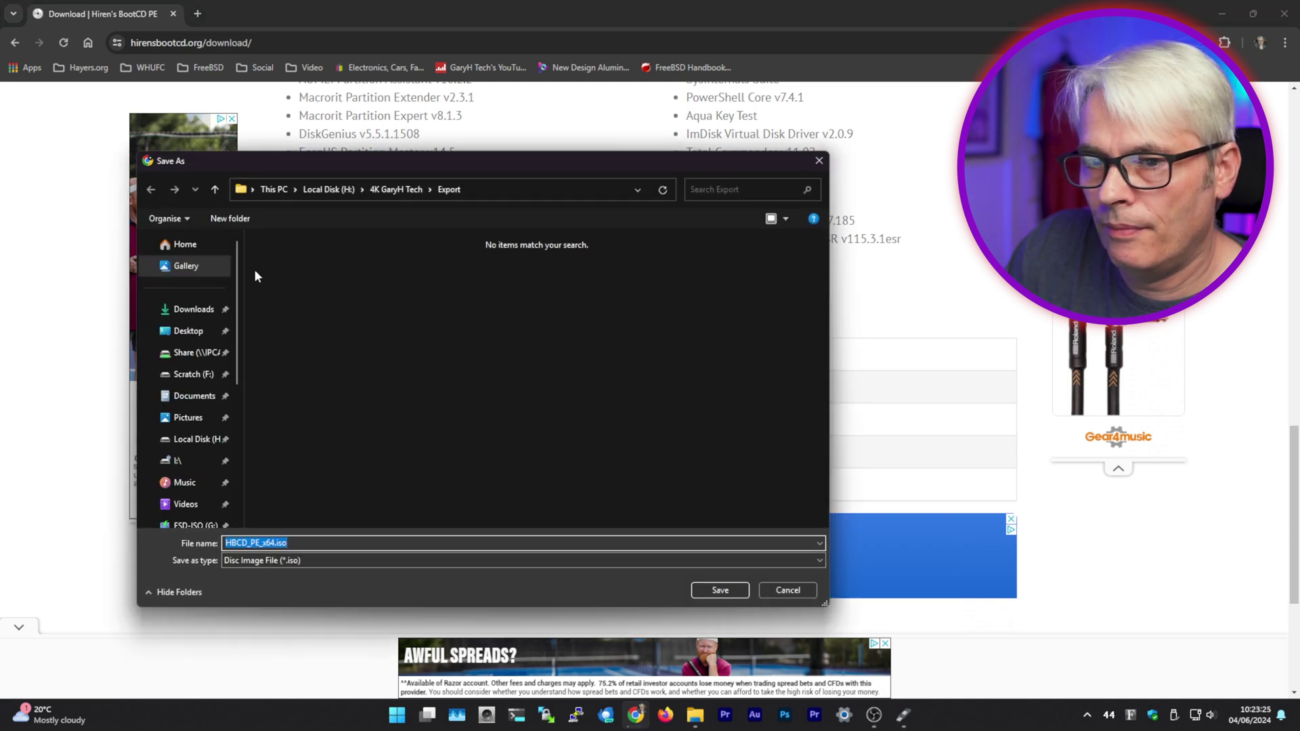
{"action": "left_click", "coordinate": [194, 310]}
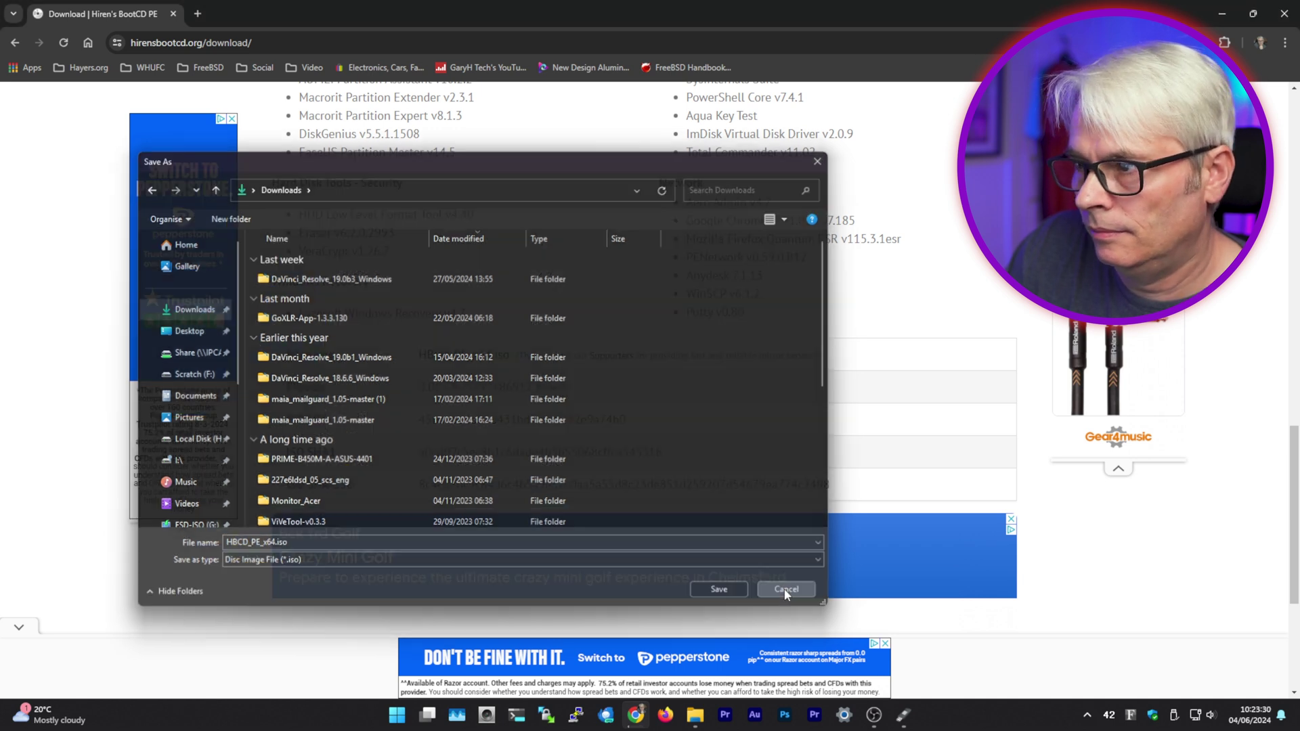
{"action": "left_click", "coordinate": [787, 591]}
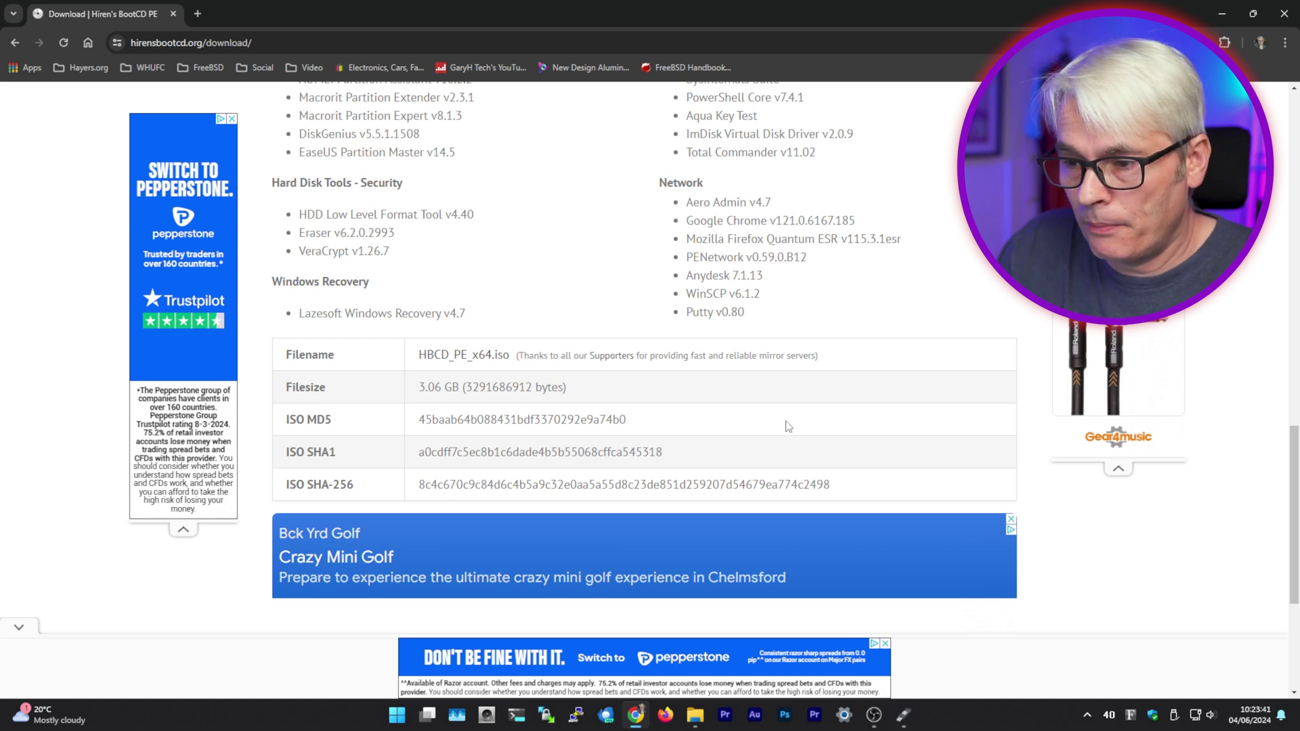
{"action": "scroll", "coordinate": [788, 426], "scroll_direction": "down", "scroll_amount": 3}
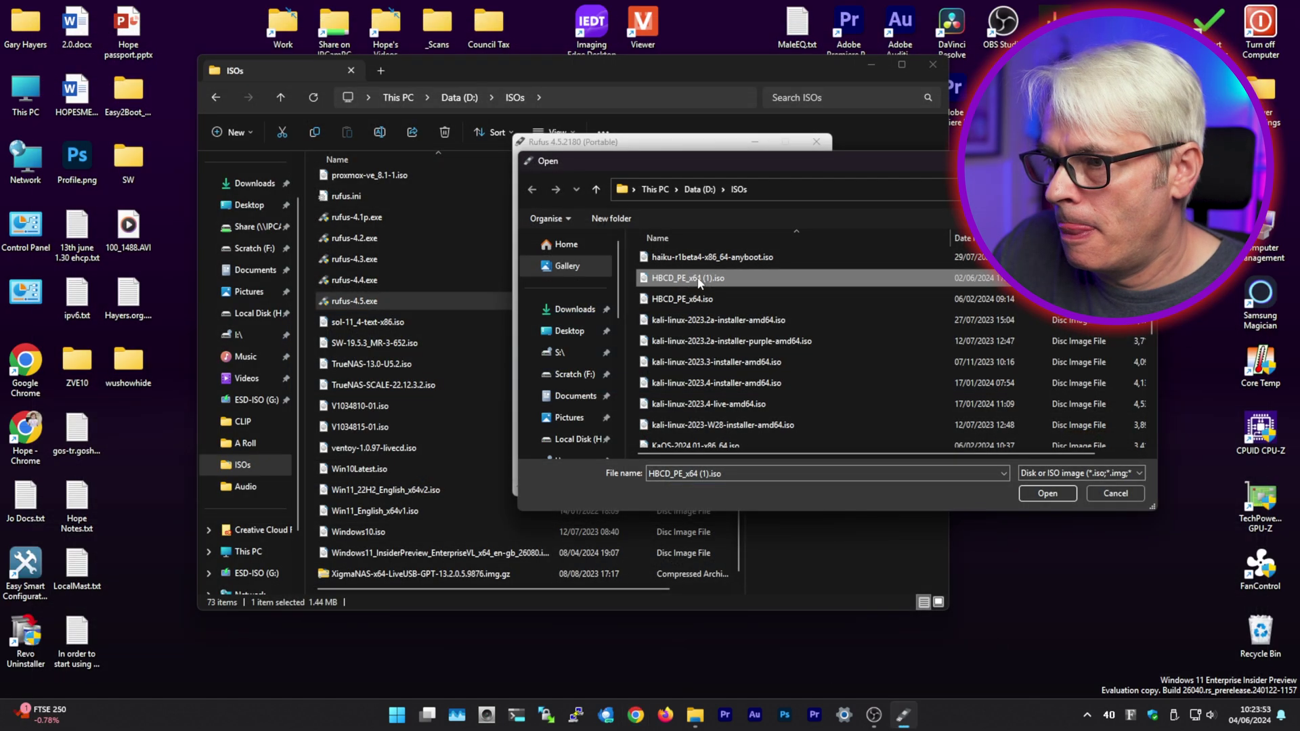
Load HBCD_PE_x64 (1).iso and set the partition scheme back to GPT after trying MBR
{"action": "double_click", "coordinate": [698, 279]}
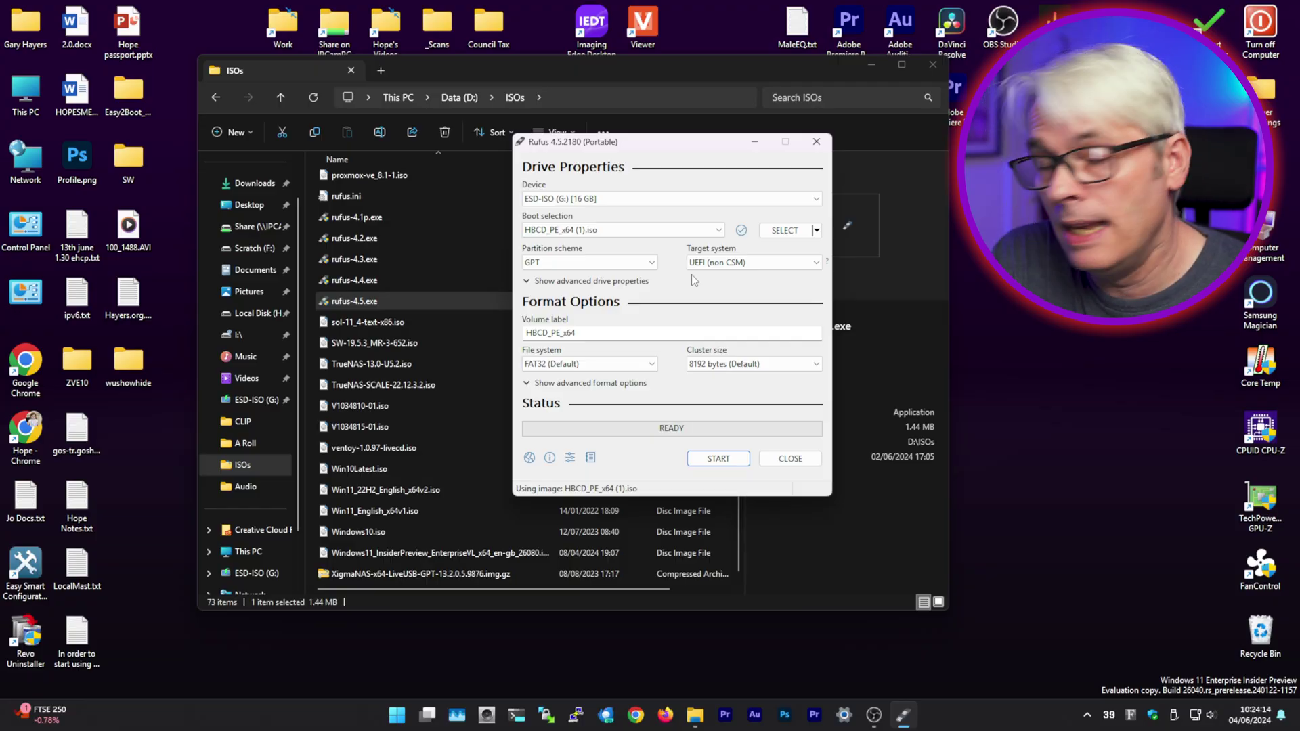
{"action": "left_click", "coordinate": [582, 264]}
{"action": "left_click", "coordinate": [582, 276]}
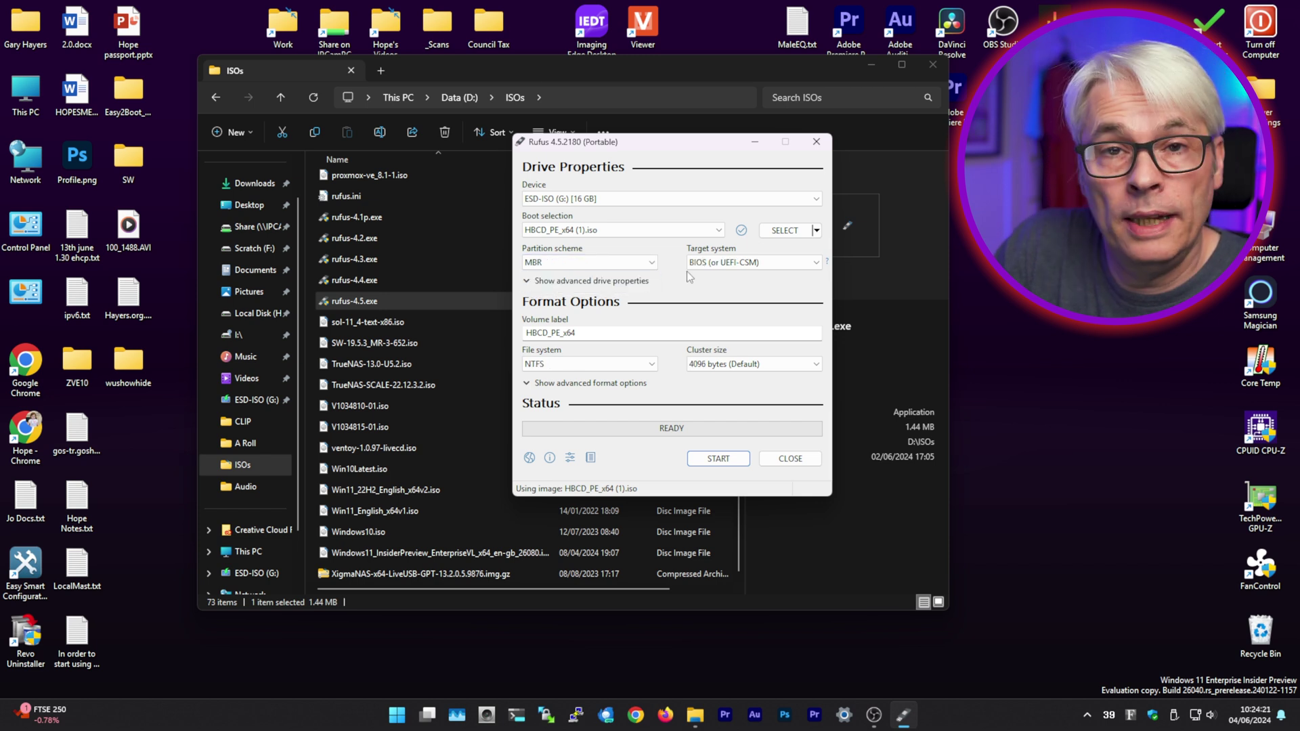
{"action": "left_click", "coordinate": [551, 266]}
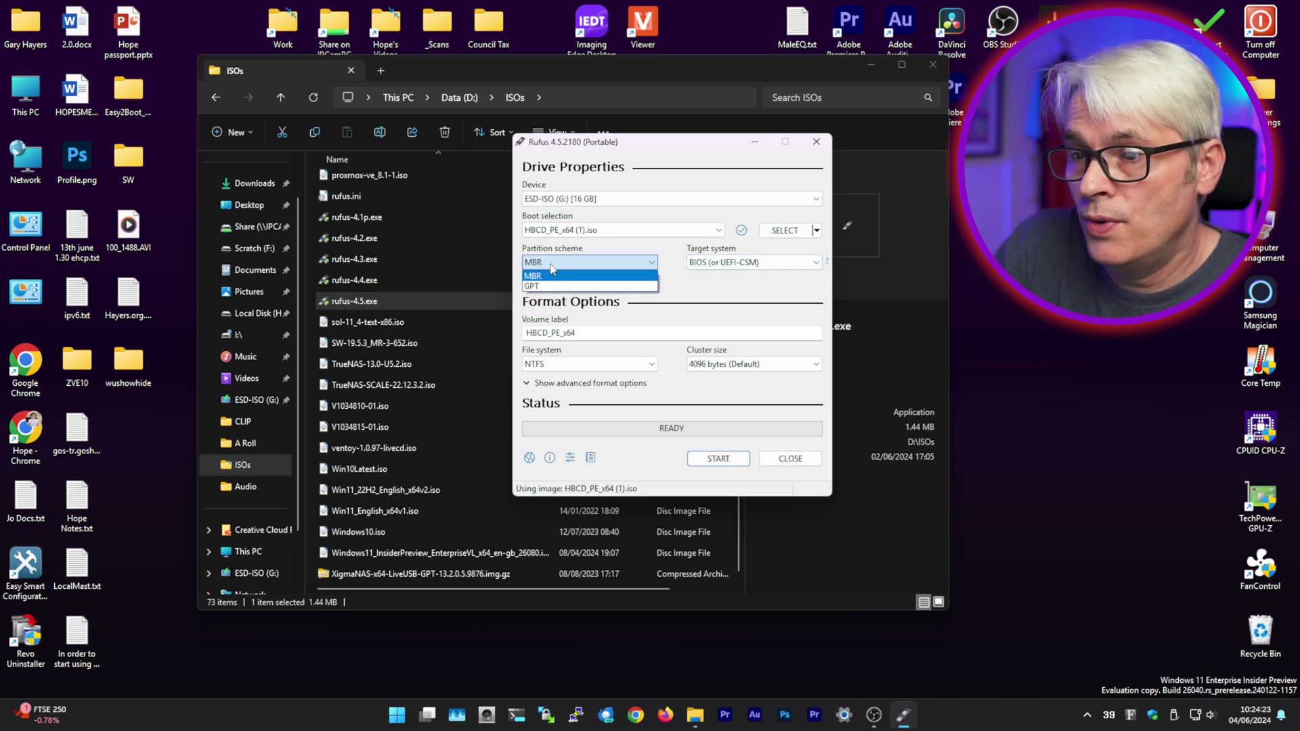
{"action": "left_click", "coordinate": [551, 267]}
Keep the UEFI (non CSM) target and start writing to the USB drive, accepting the erase warning
{"action": "left_click", "coordinate": [724, 263]}
{"action": "left_click", "coordinate": [726, 279]}
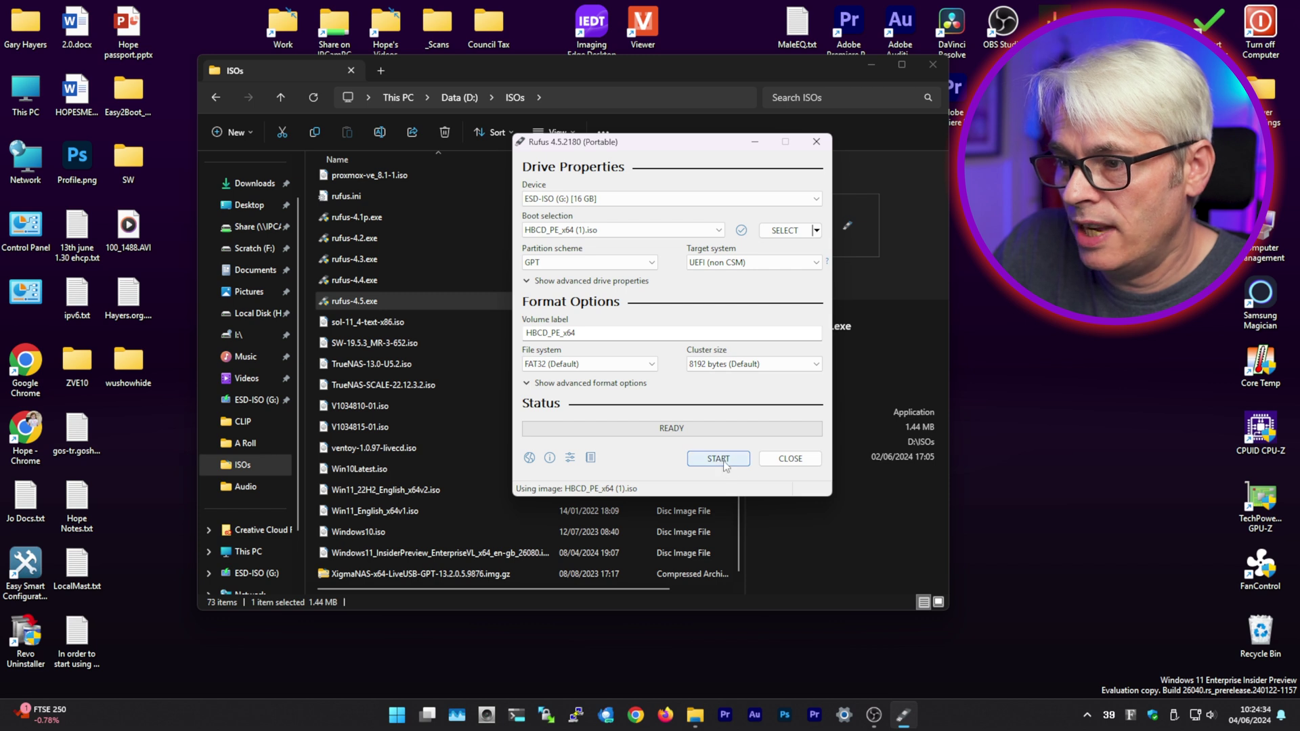
{"action": "left_click", "coordinate": [722, 460]}
{"action": "left_click", "coordinate": [713, 409]}
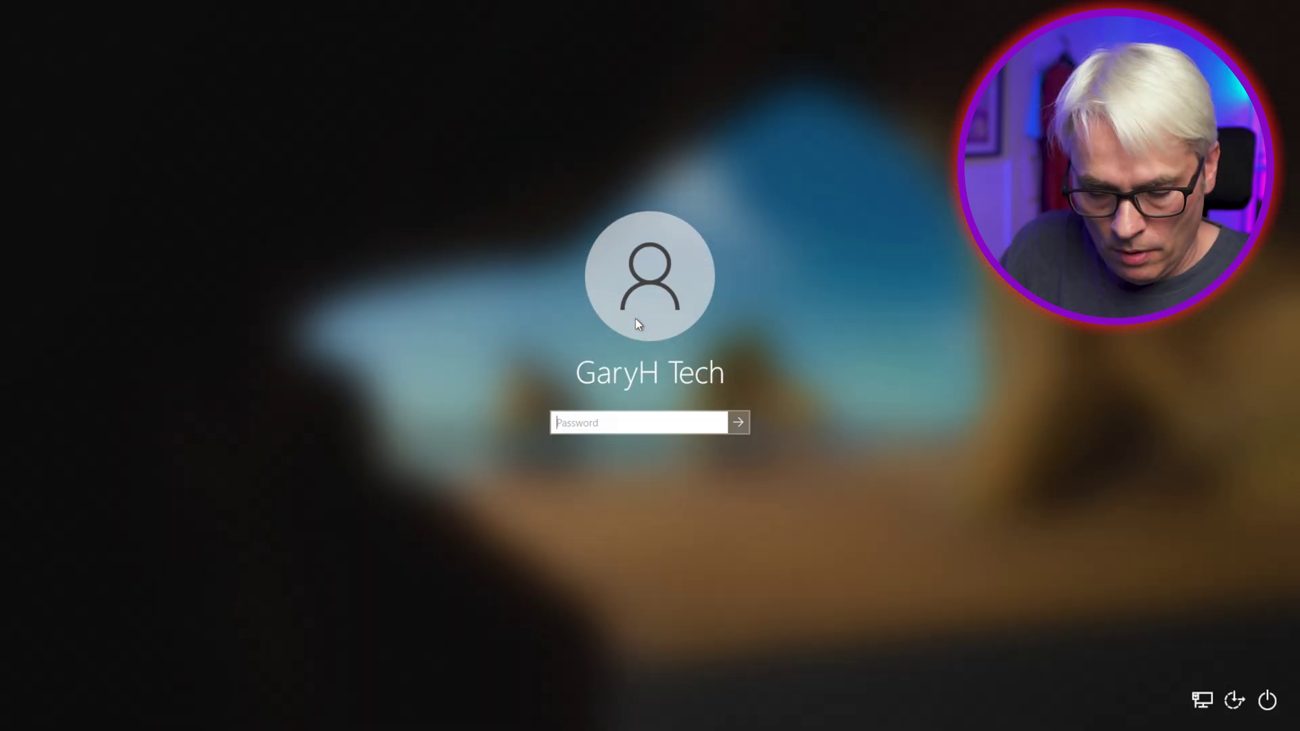
Try a sign-in password and a password reset, then restart the PC from the power menu
{"action": "type", "text": "********"}
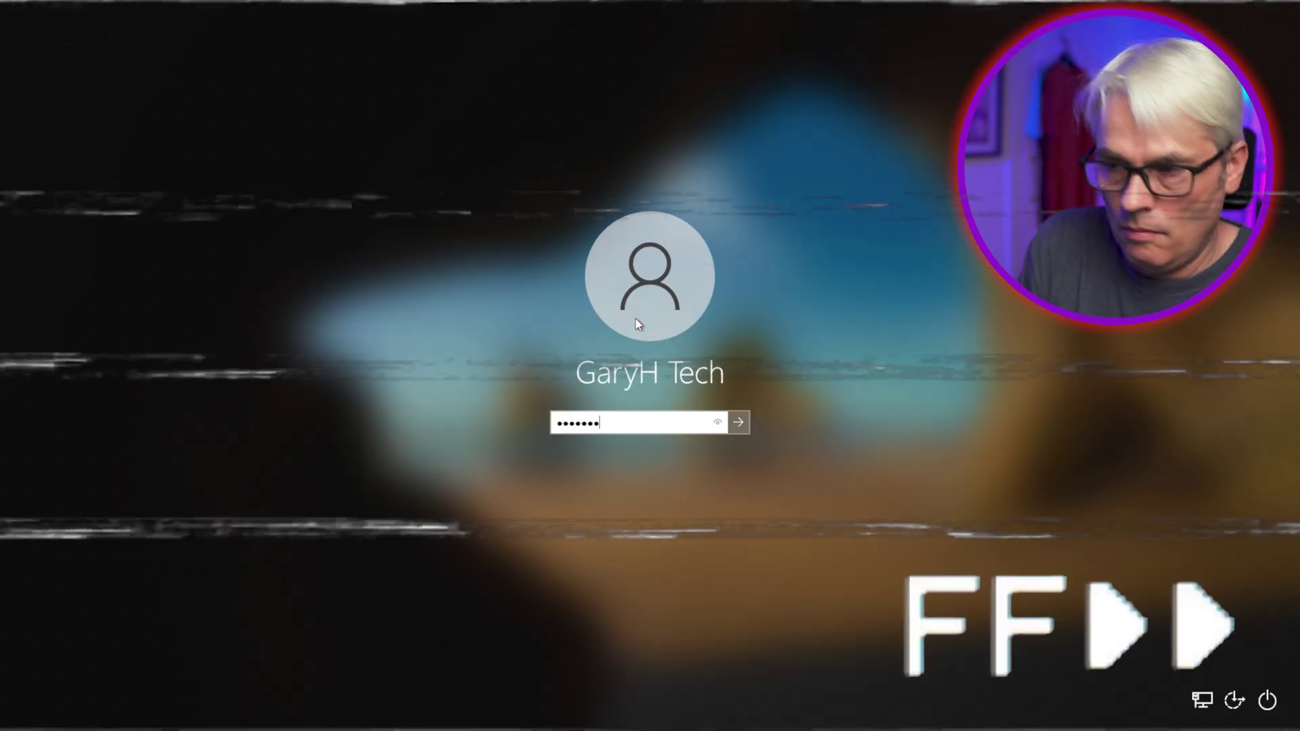
{"action": "key", "text": "Return"}
{"action": "key", "text": "Return"}
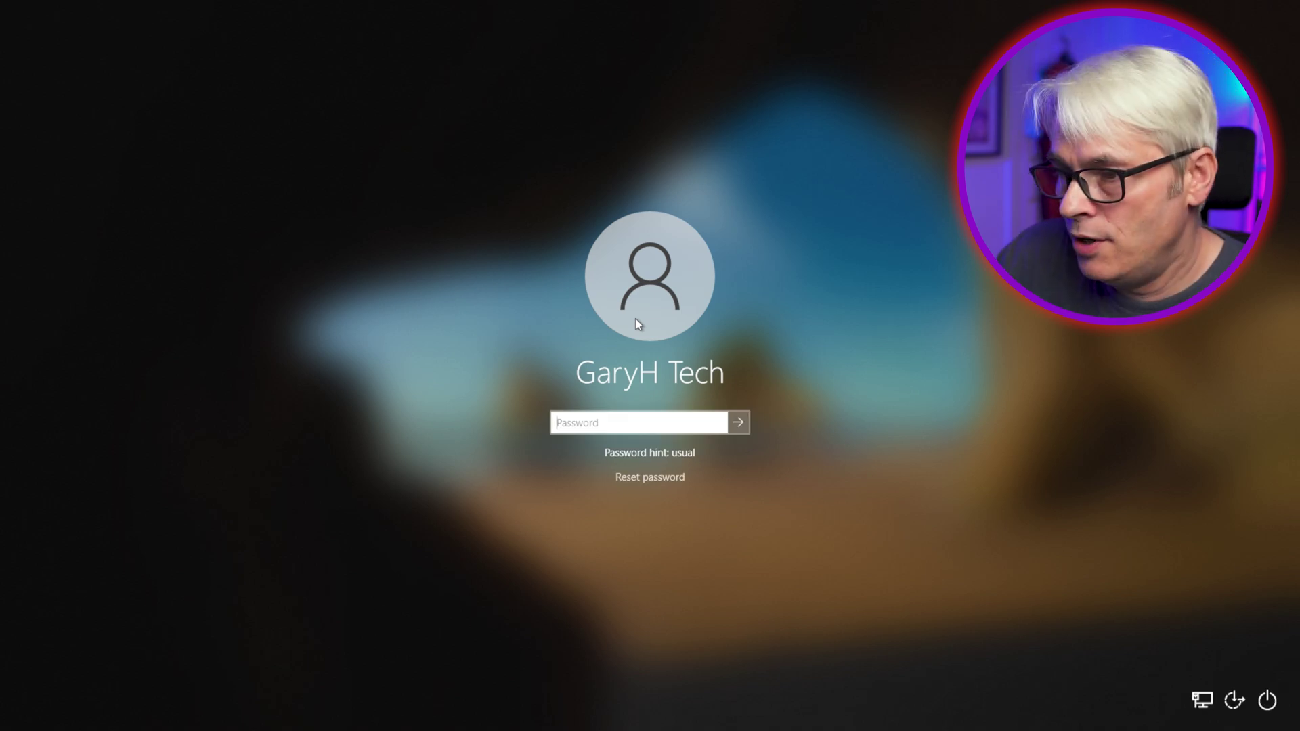
{"action": "left_click", "coordinate": [650, 477]}
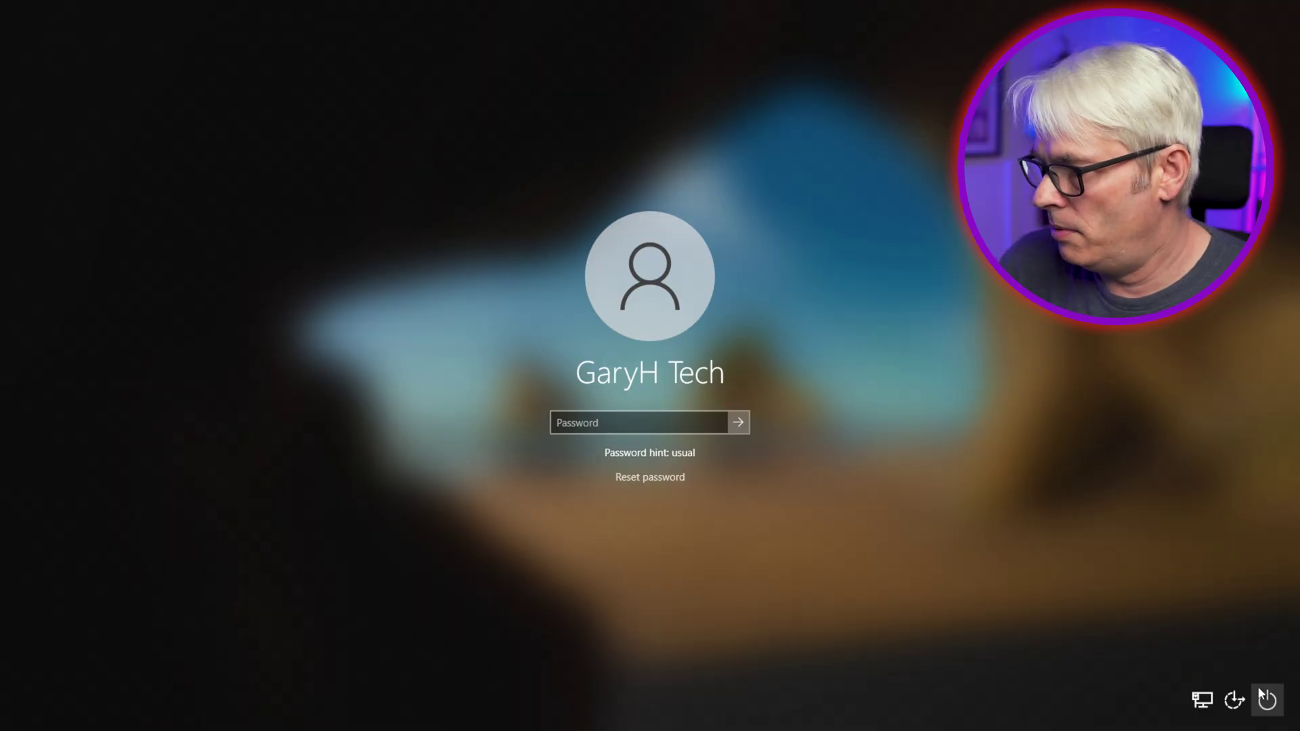
{"action": "left_click", "coordinate": [1267, 700]}
{"action": "left_click", "coordinate": [1262, 673]}
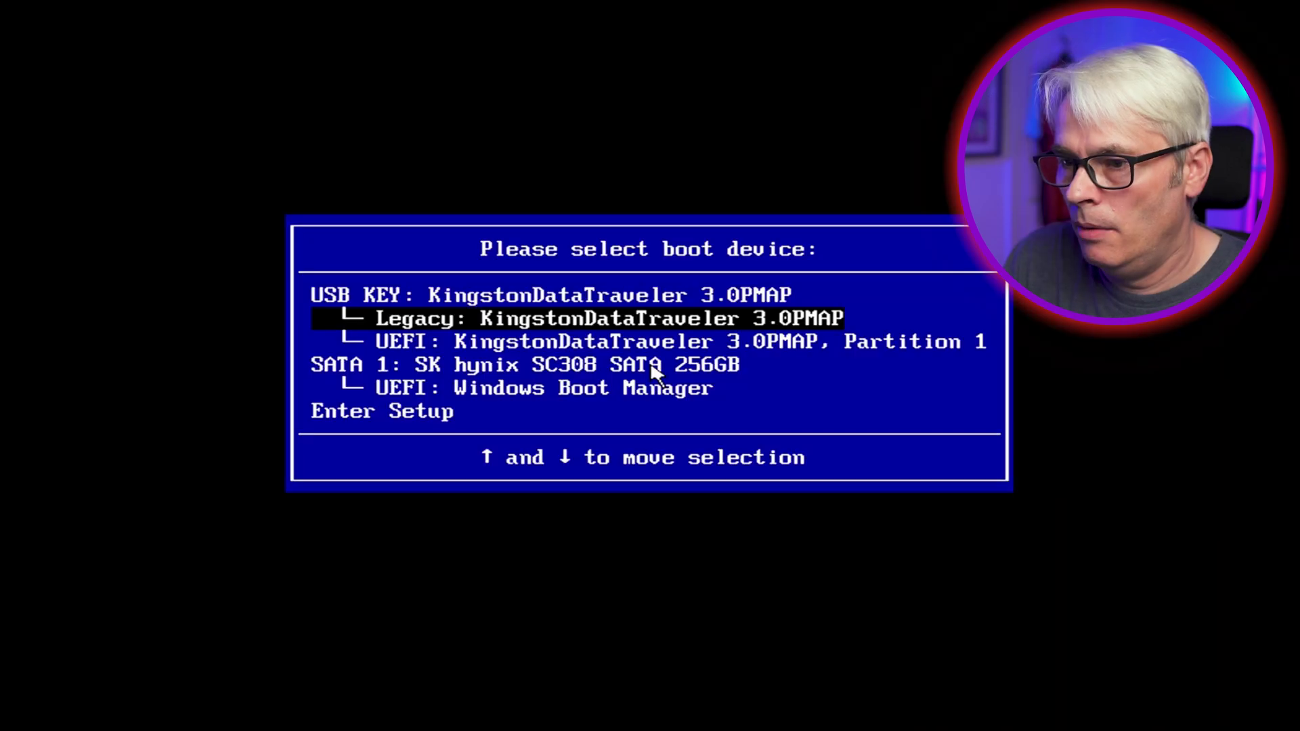
Choose the UEFI: KingstonDataTraveler Partition 1 entry in the boot device menu
{"action": "key", "text": "Down"}
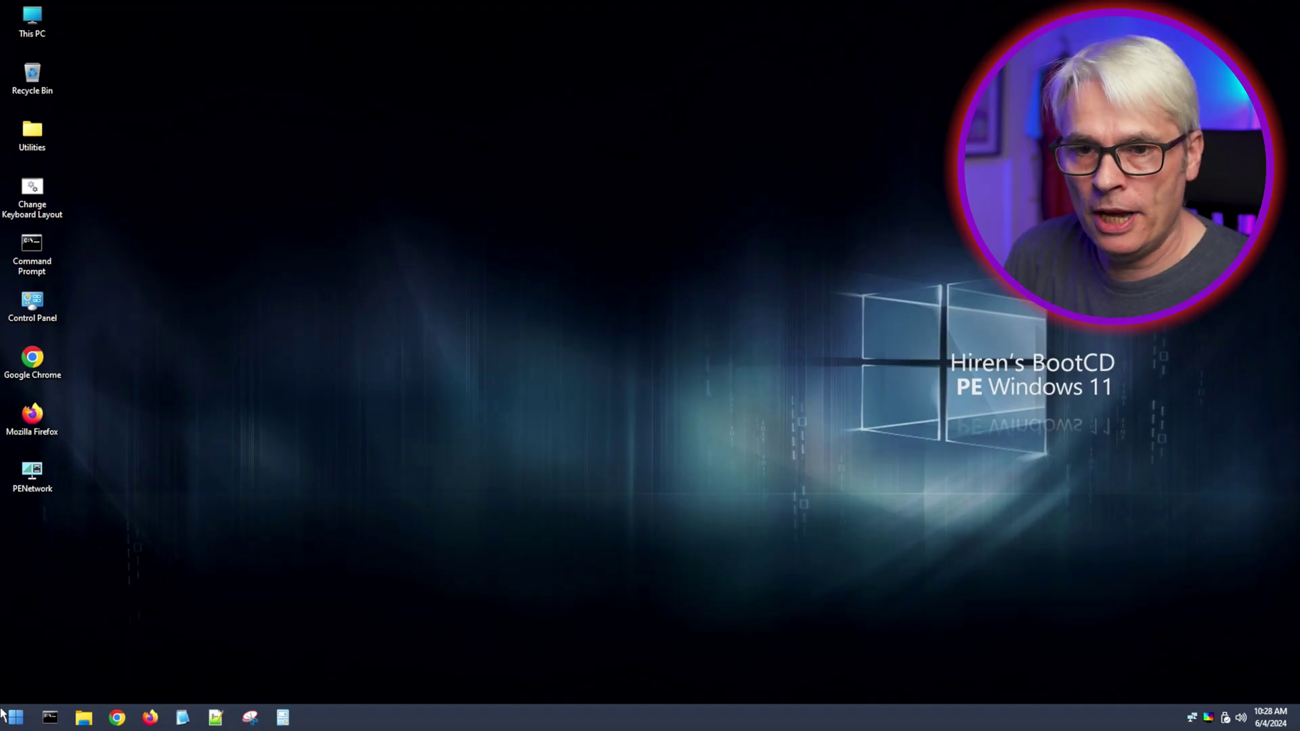
Browse the Start menu to All Programs › Security › Passwords
{"action": "left_click", "coordinate": [15, 716]}
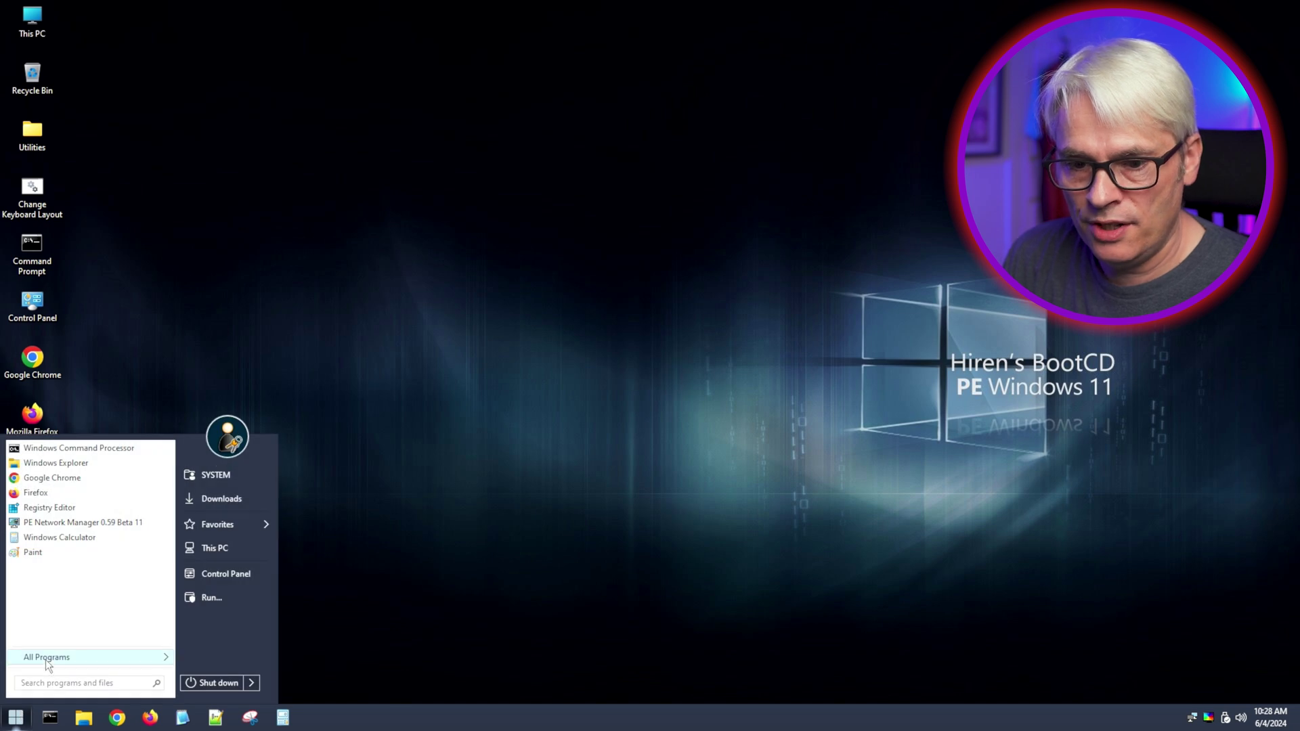
{"action": "mouse_move", "coordinate": [46, 659]}
{"action": "mouse_move", "coordinate": [227, 661]}
{"action": "mouse_move", "coordinate": [274, 614]}
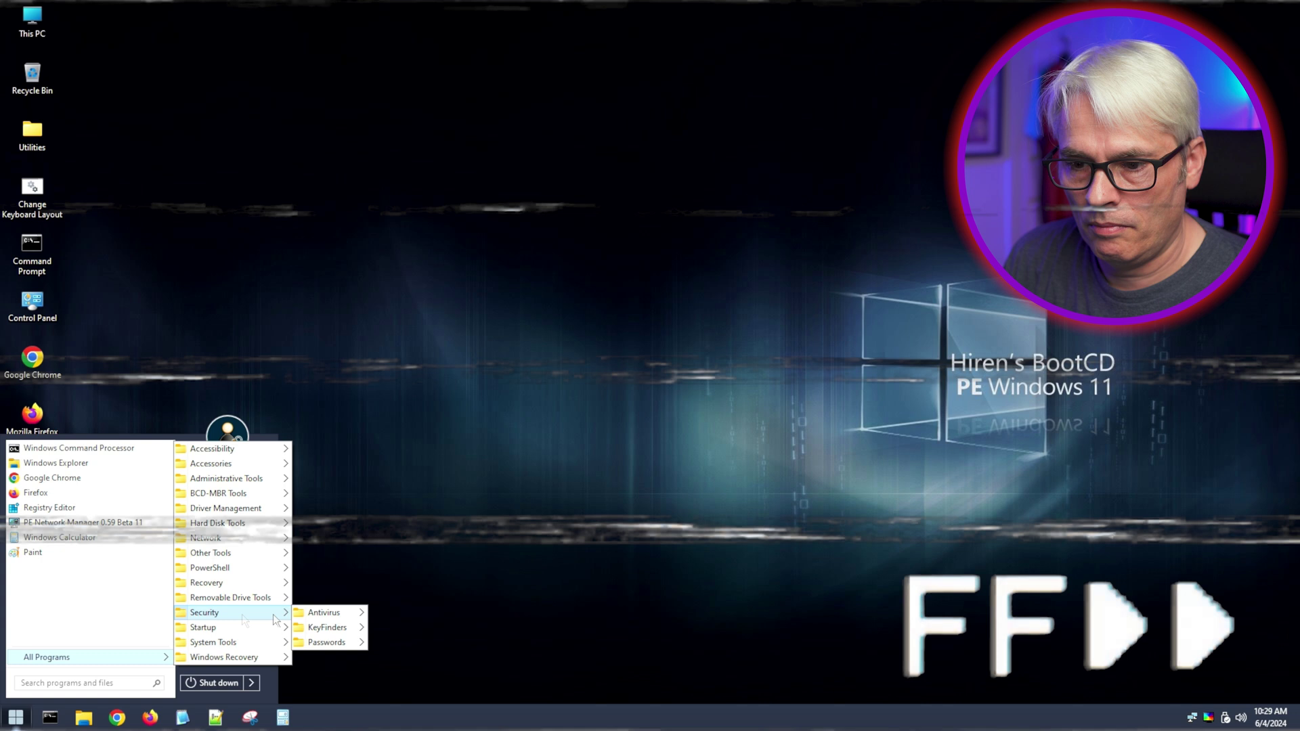
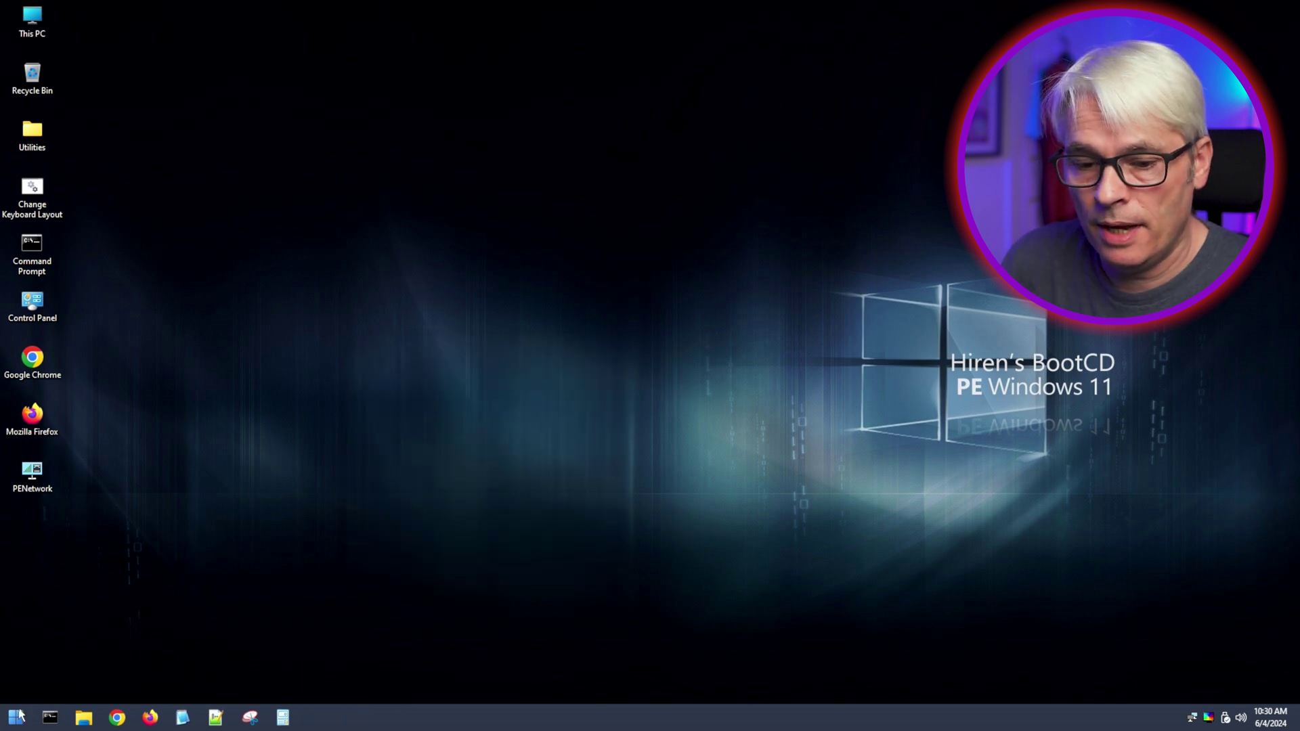
Launch EasyBCD from the All Programs > BCD-MBR Tools folder
{"action": "left_click", "coordinate": [14, 719]}
{"action": "mouse_move", "coordinate": [105, 656]}
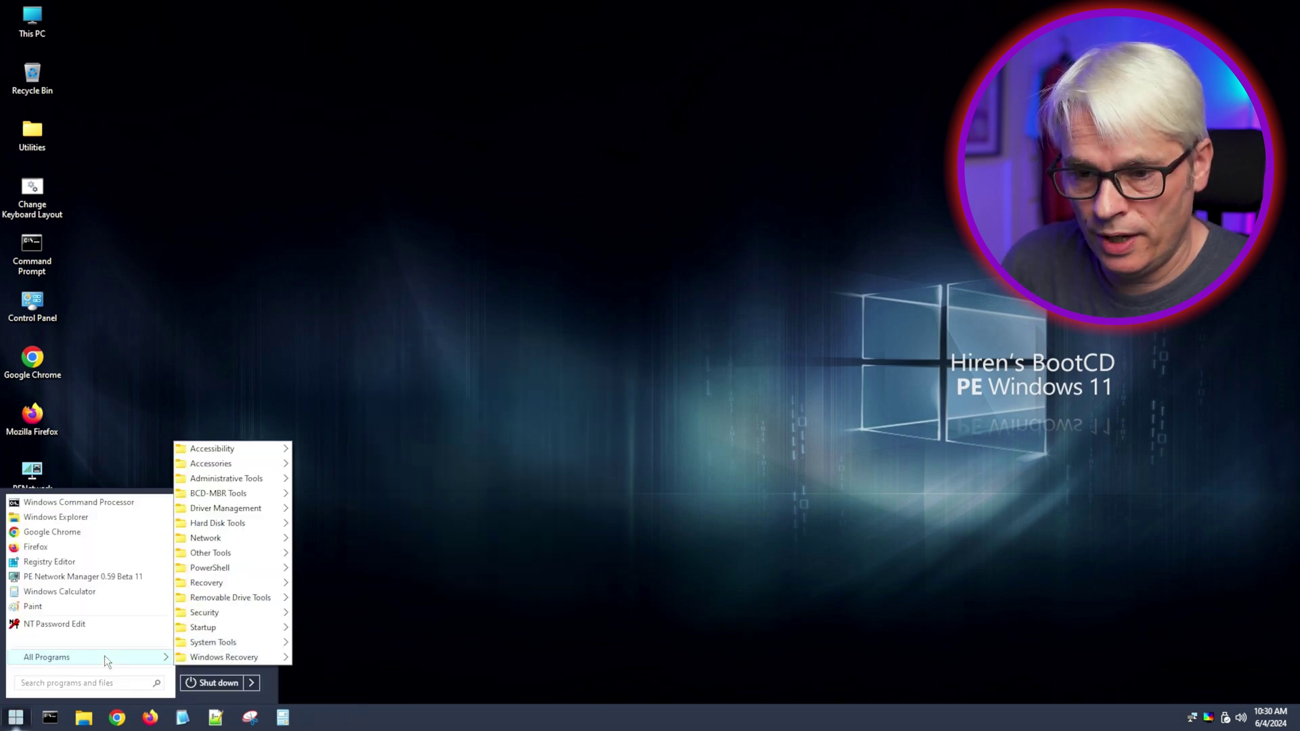
{"action": "mouse_move", "coordinate": [270, 448]}
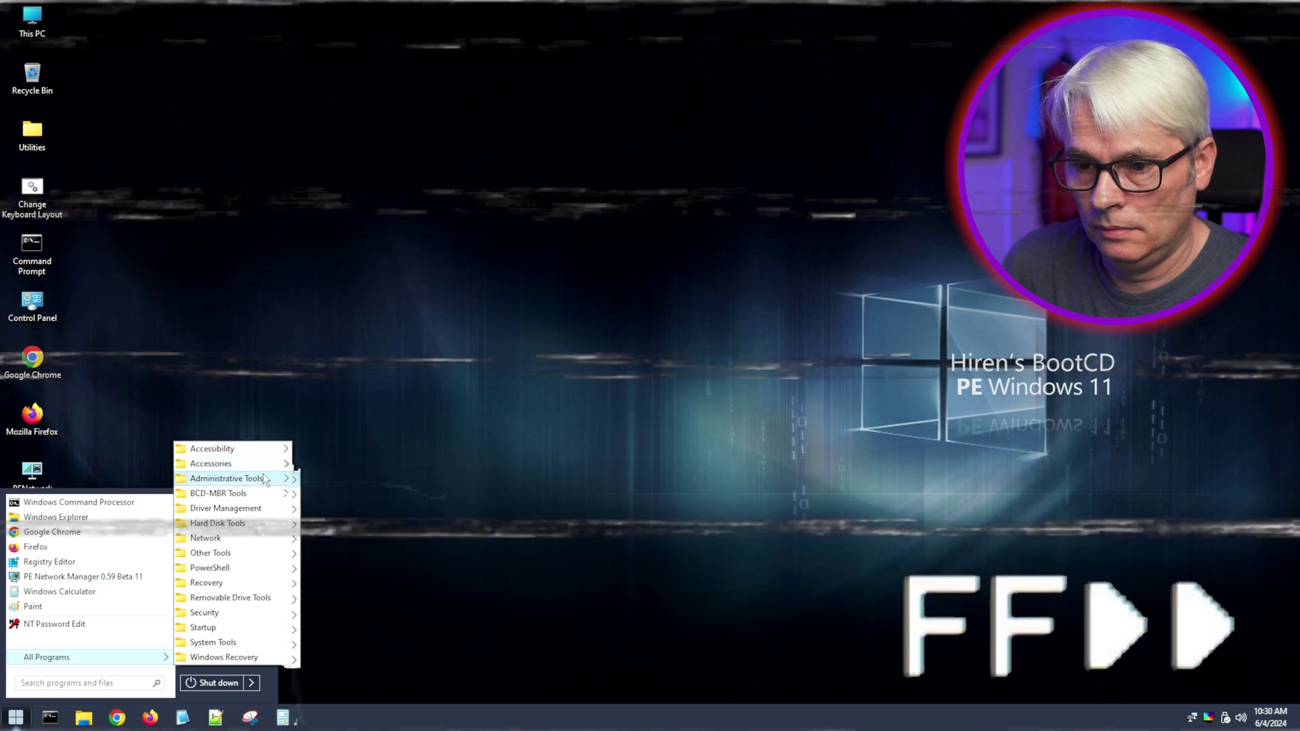
{"action": "mouse_move", "coordinate": [254, 493]}
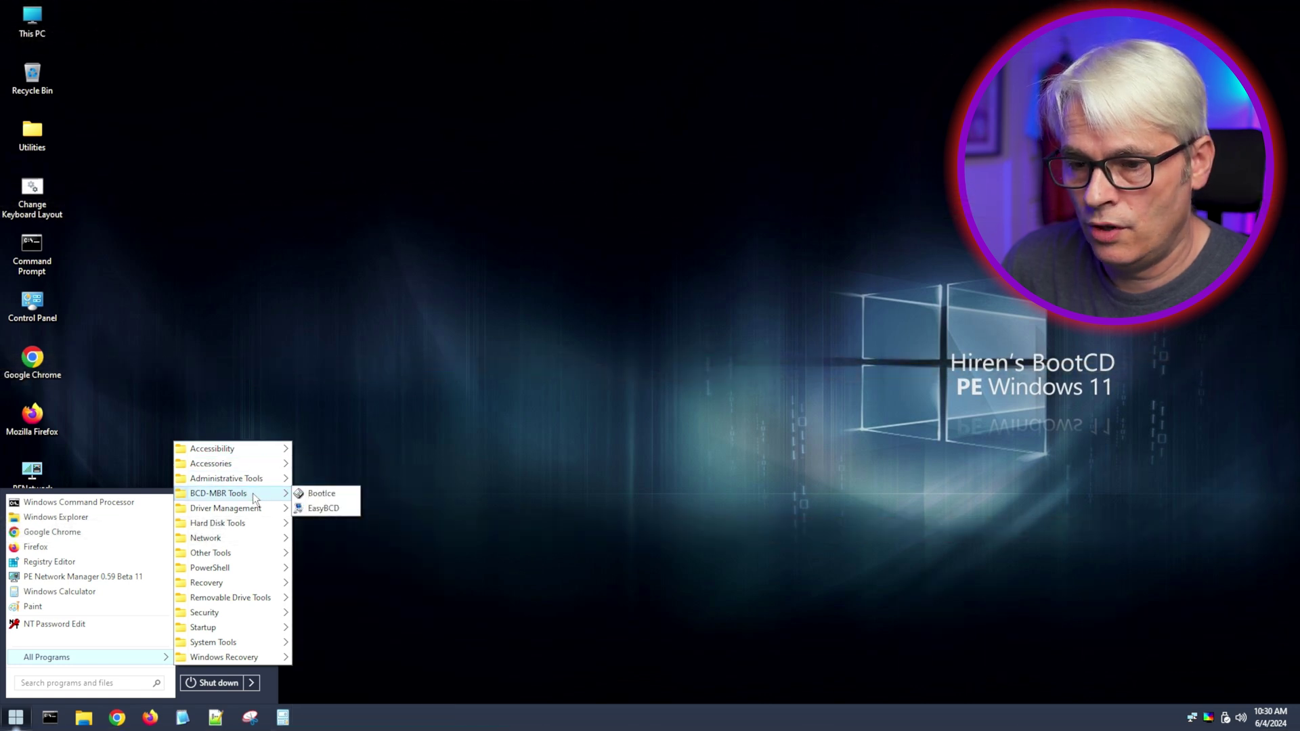
{"action": "left_click", "coordinate": [327, 508]}
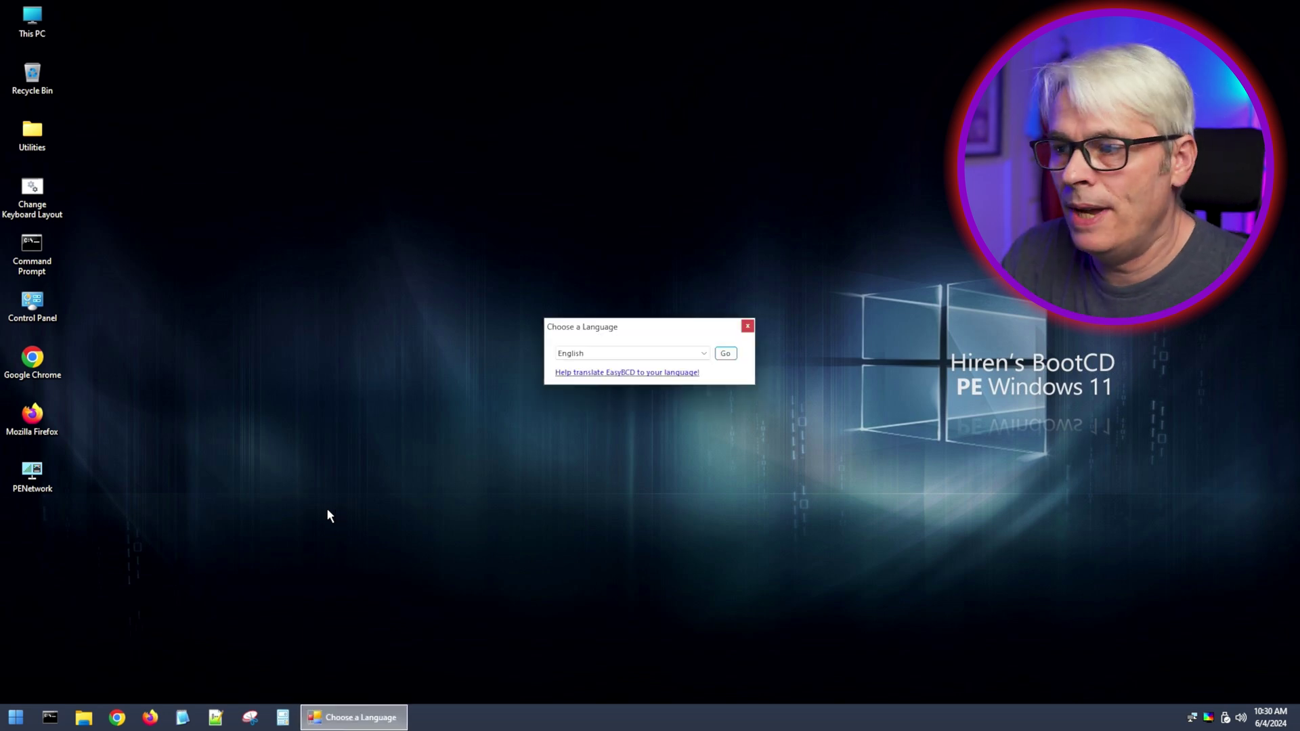
Start EasyBCD in English and acknowledge the EFI Bootloader Detected warning
{"action": "left_click", "coordinate": [725, 352]}
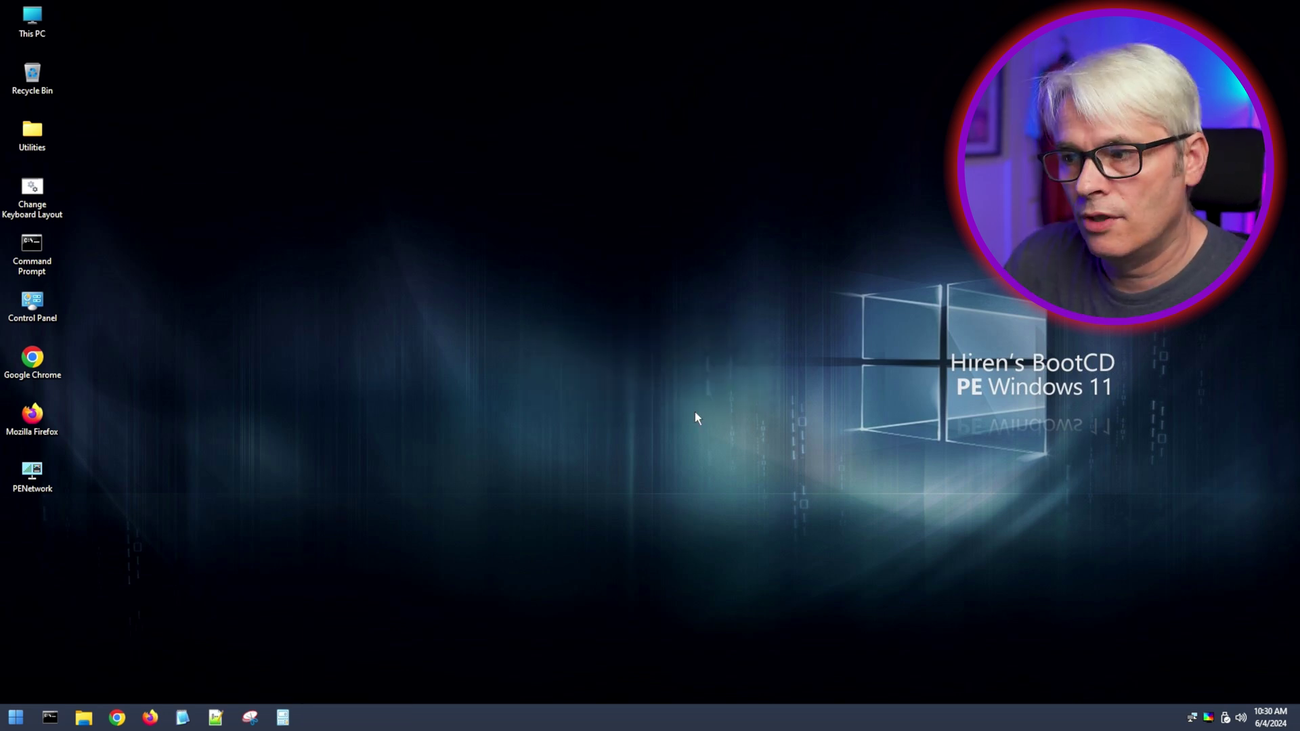
{"action": "left_click", "coordinate": [695, 420]}
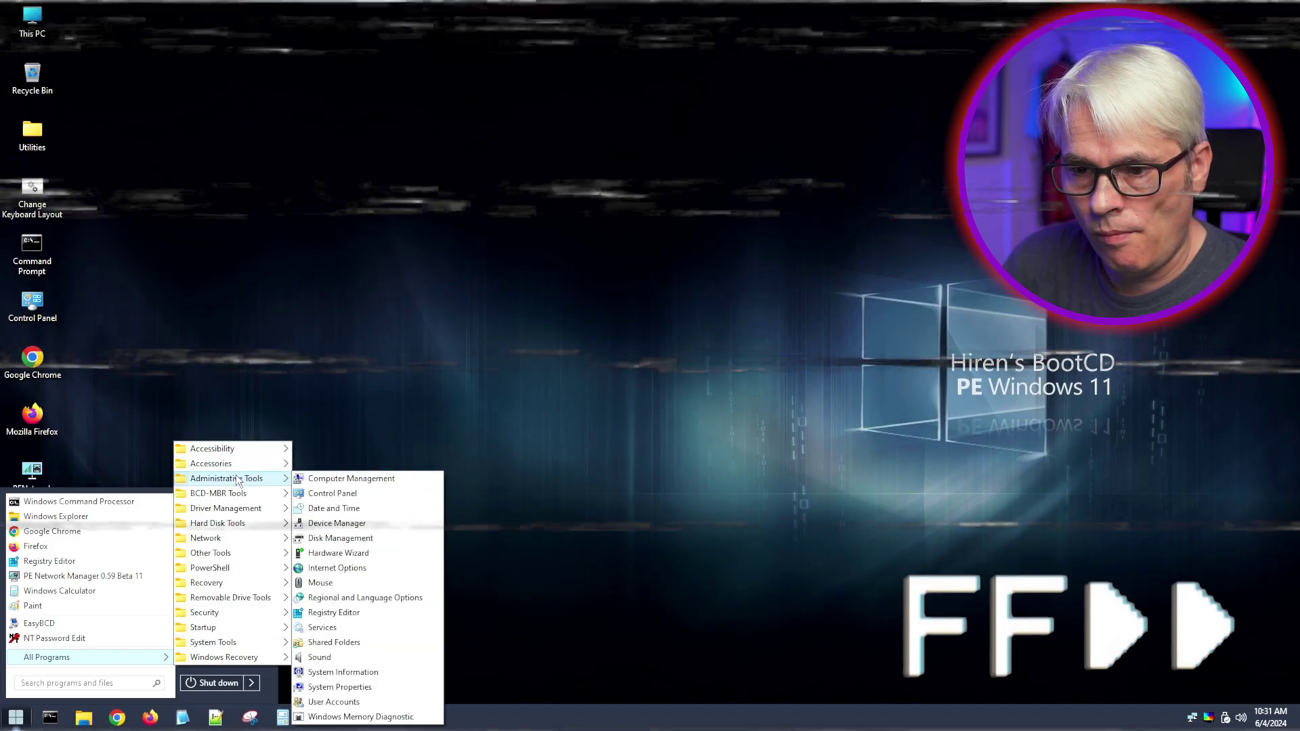
Launch Rufus from Removable Drive Tools, then close it after it finds 0 devices
{"action": "mouse_move", "coordinate": [225, 525]}
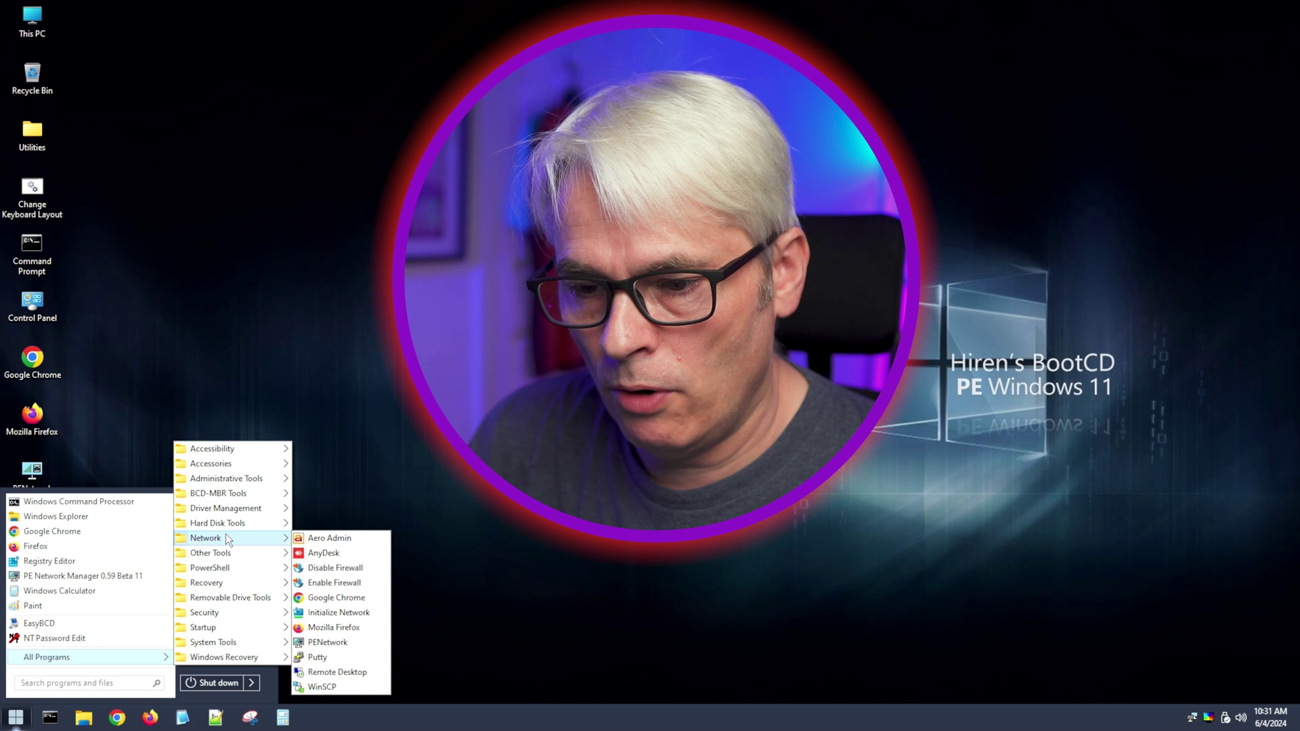
{"action": "mouse_move", "coordinate": [222, 554]}
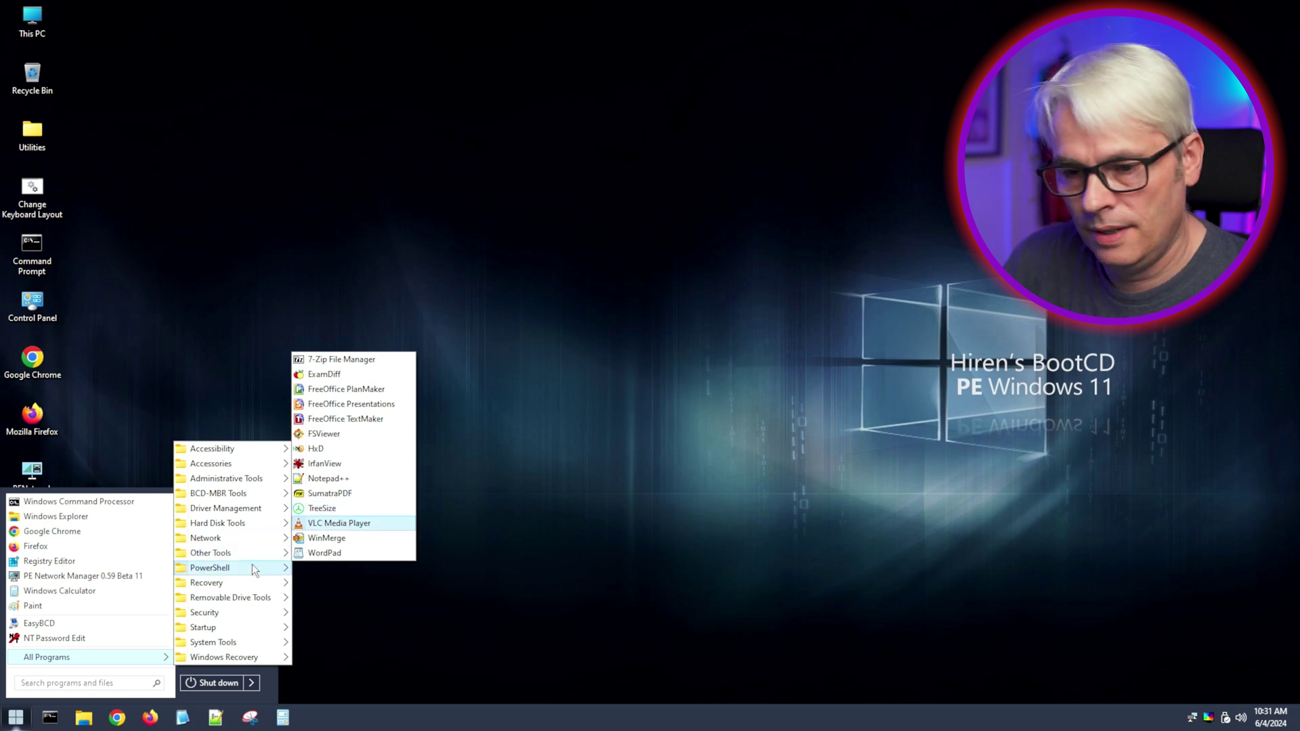
{"action": "mouse_move", "coordinate": [237, 599]}
{"action": "left_click", "coordinate": [308, 627]}
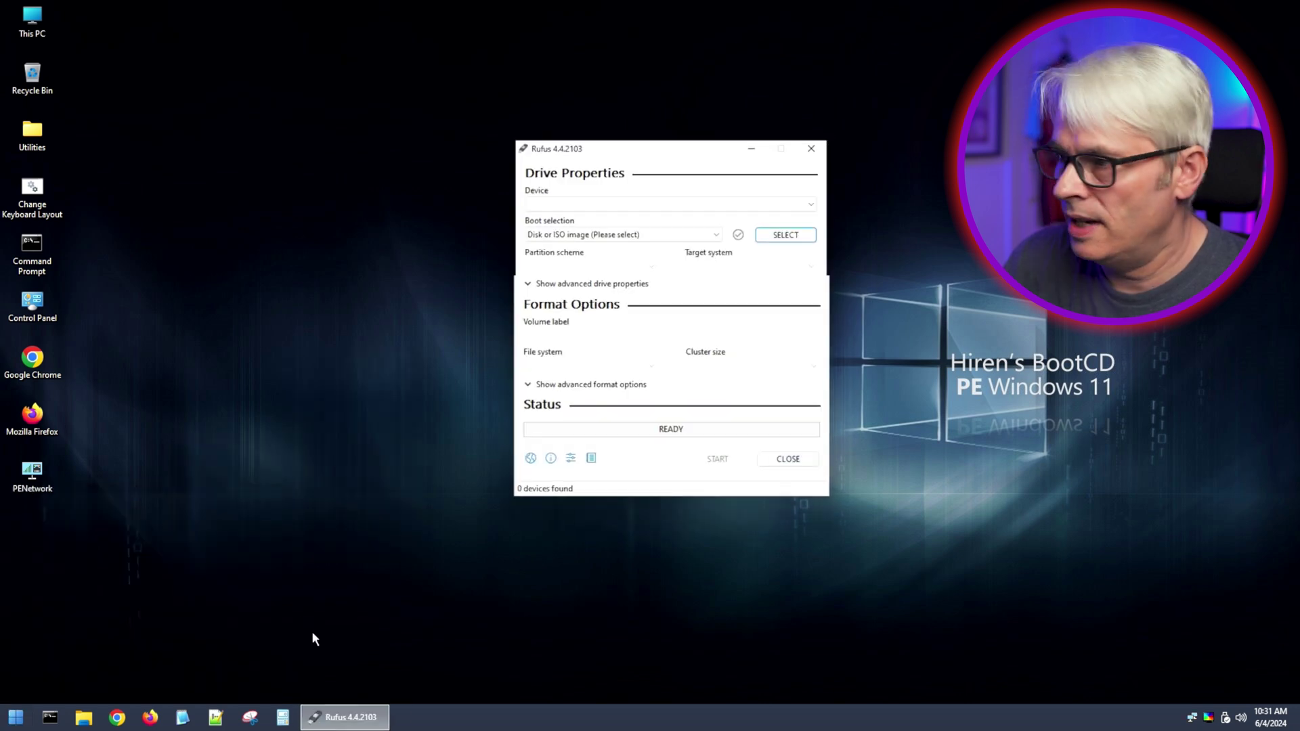
{"action": "left_click", "coordinate": [818, 146]}
Glance at the Utilities folder, then browse This PC to Local Disk (C:) > Users and close Explorer
{"action": "double_click", "coordinate": [31, 132]}
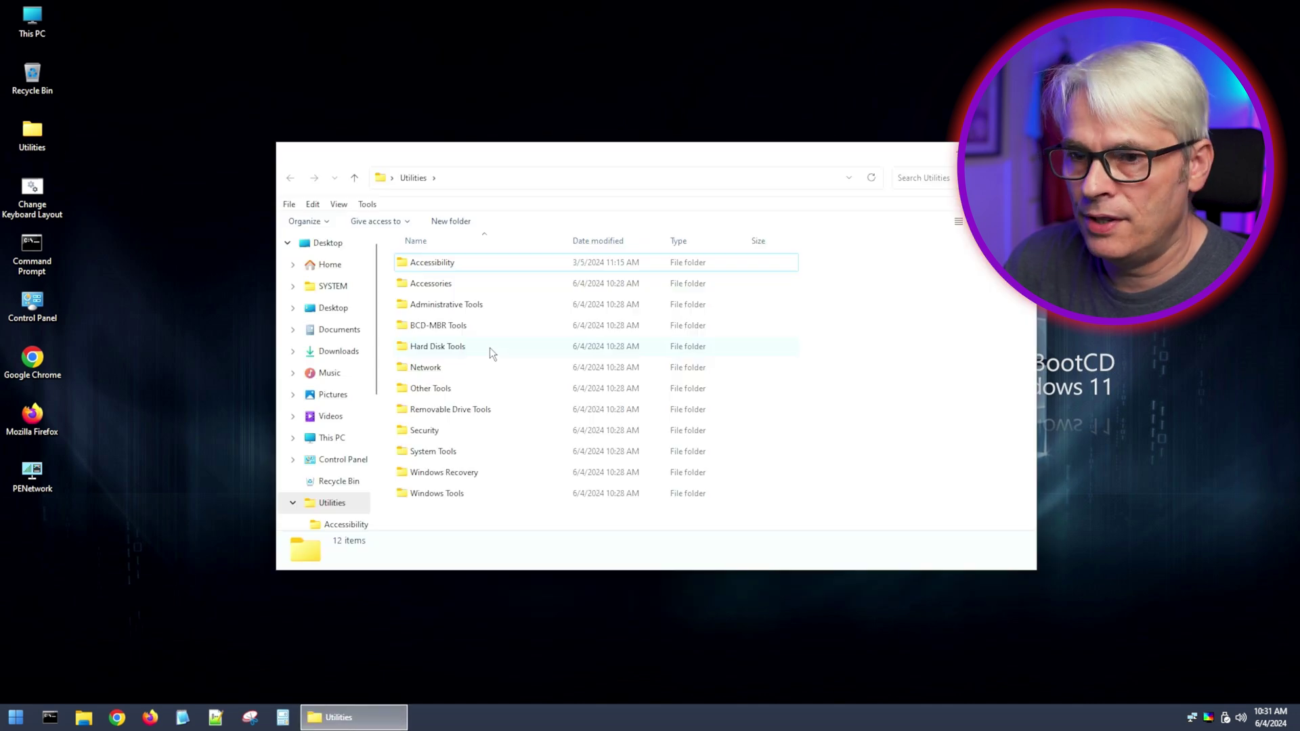
{"action": "key", "text": "alt+F4"}
{"action": "double_click", "coordinate": [32, 20]}
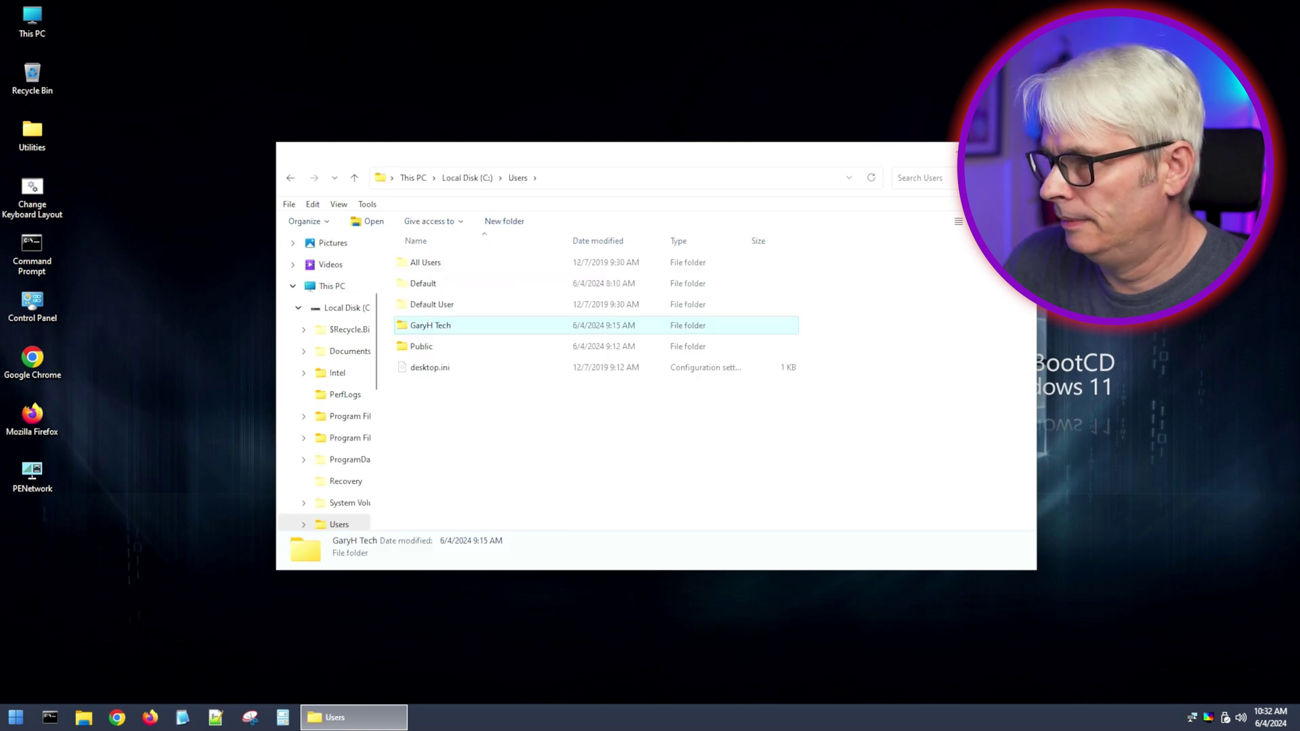
{"action": "key", "text": "alt+F4"}
{"action": "left_click", "coordinate": [15, 719]}
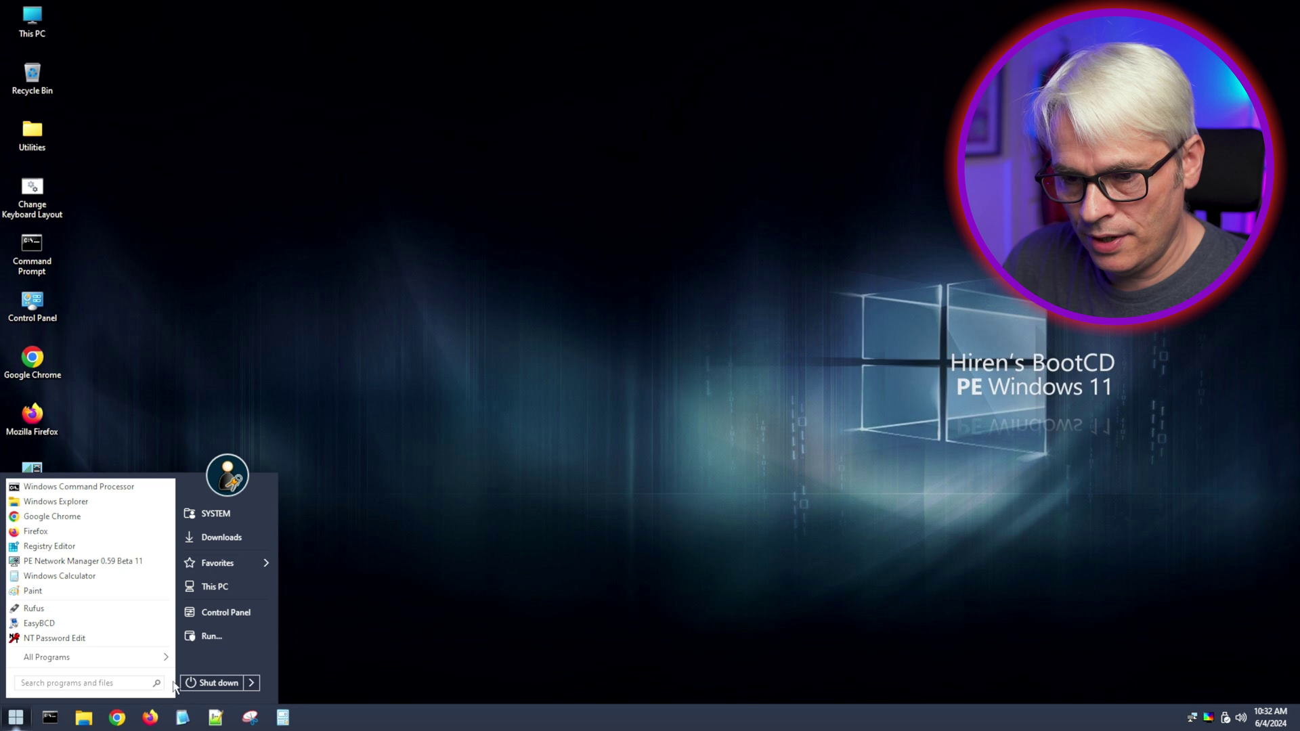
Restart the computer from the Shut down options to boot back into Windows
{"action": "left_click", "coordinate": [250, 683]}
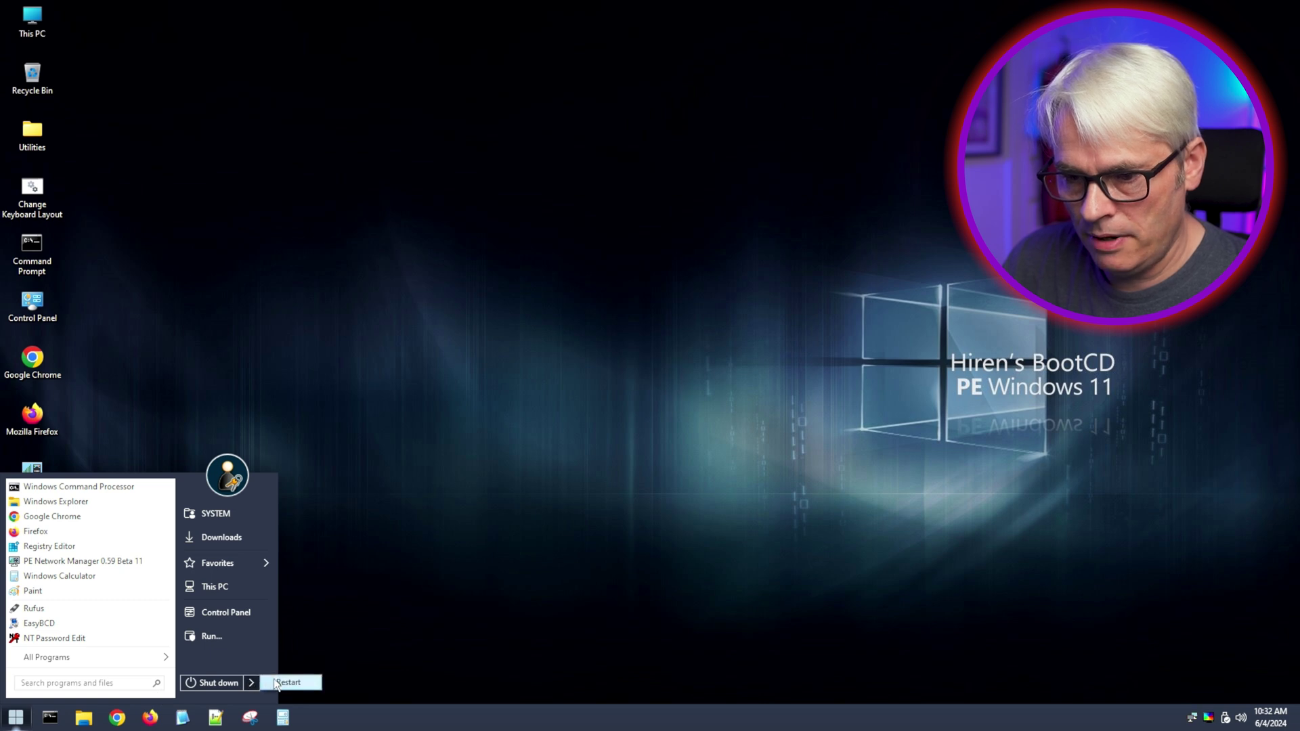
{"action": "left_click", "coordinate": [284, 682]}
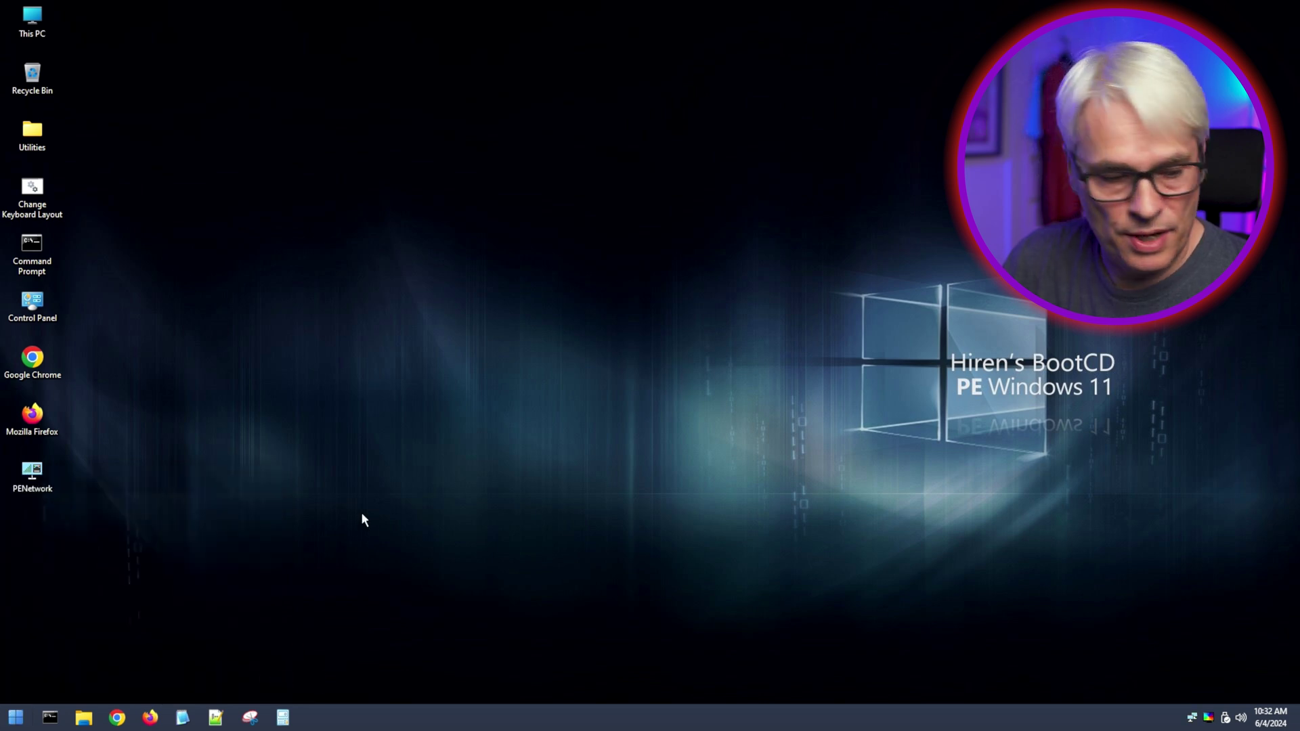
{"action": "left_click", "coordinate": [17, 723]}
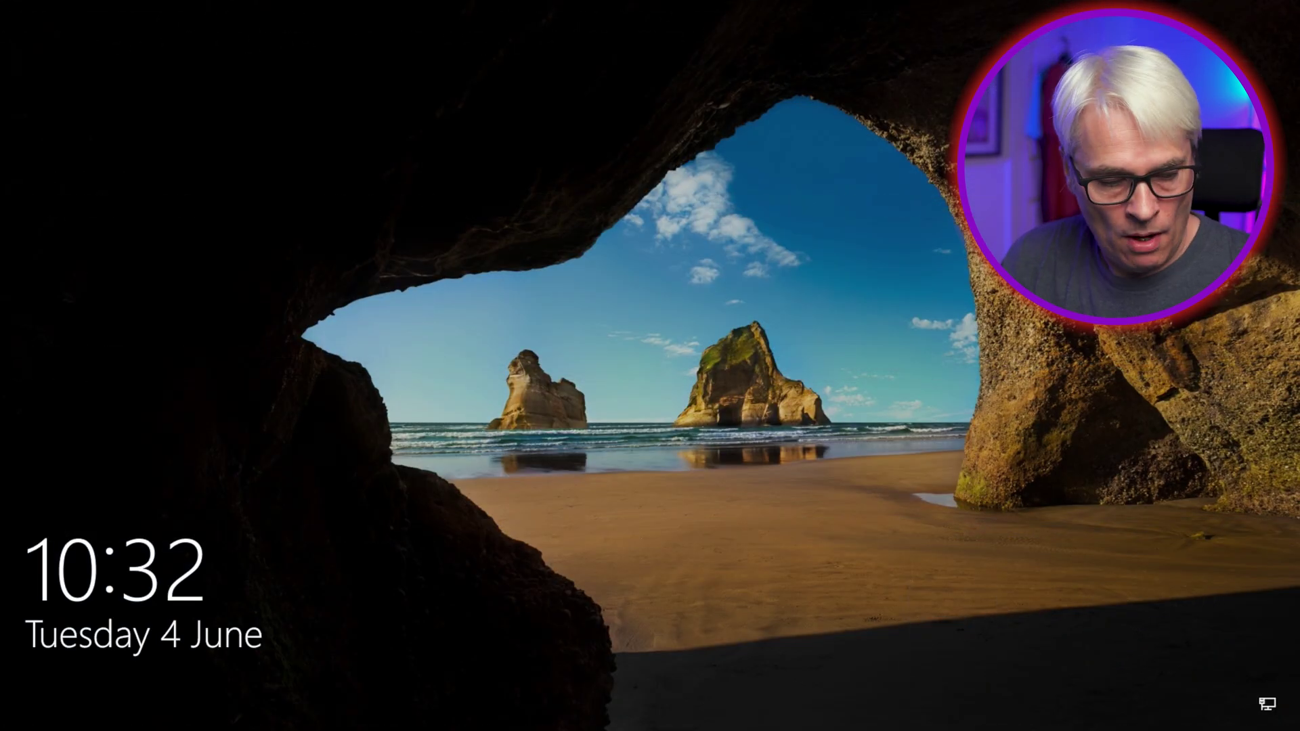
Dismiss the Windows 10 lock screen, sign in with the new password, and open the Action Center
{"action": "key", "text": "space"}
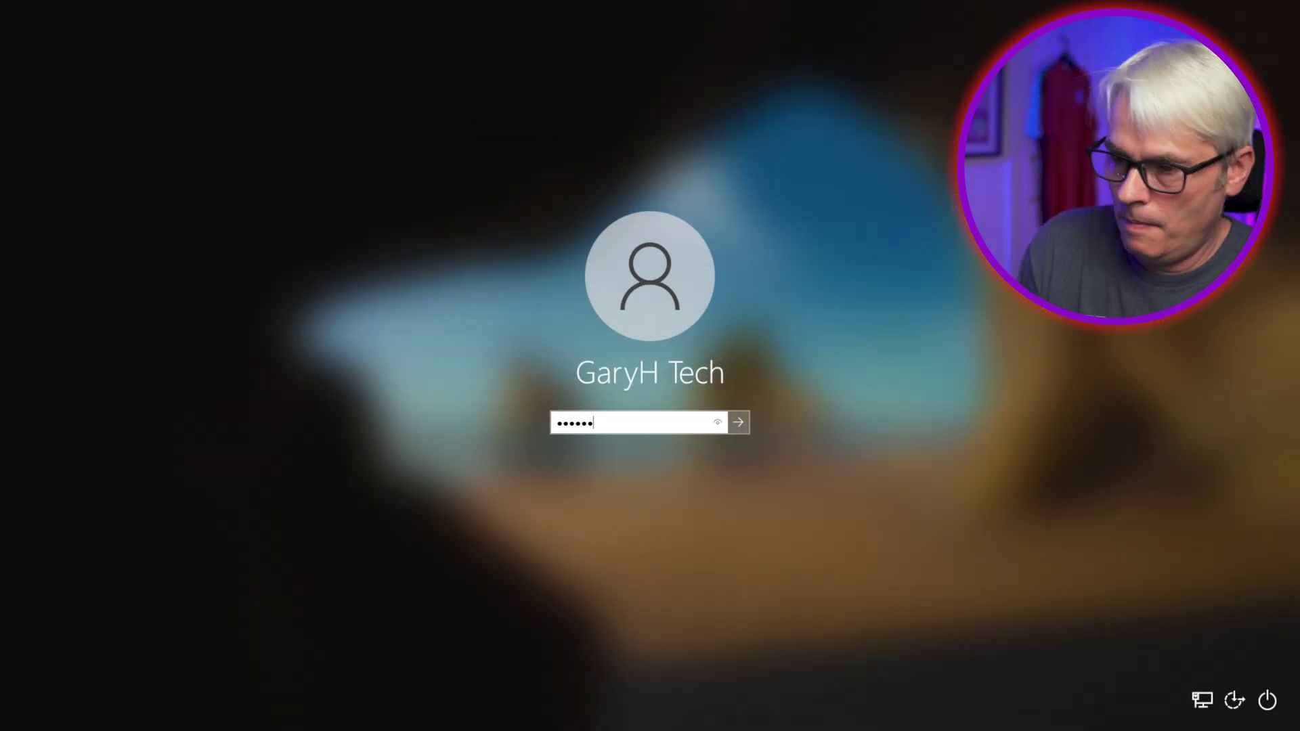
{"action": "key", "text": "Return"}
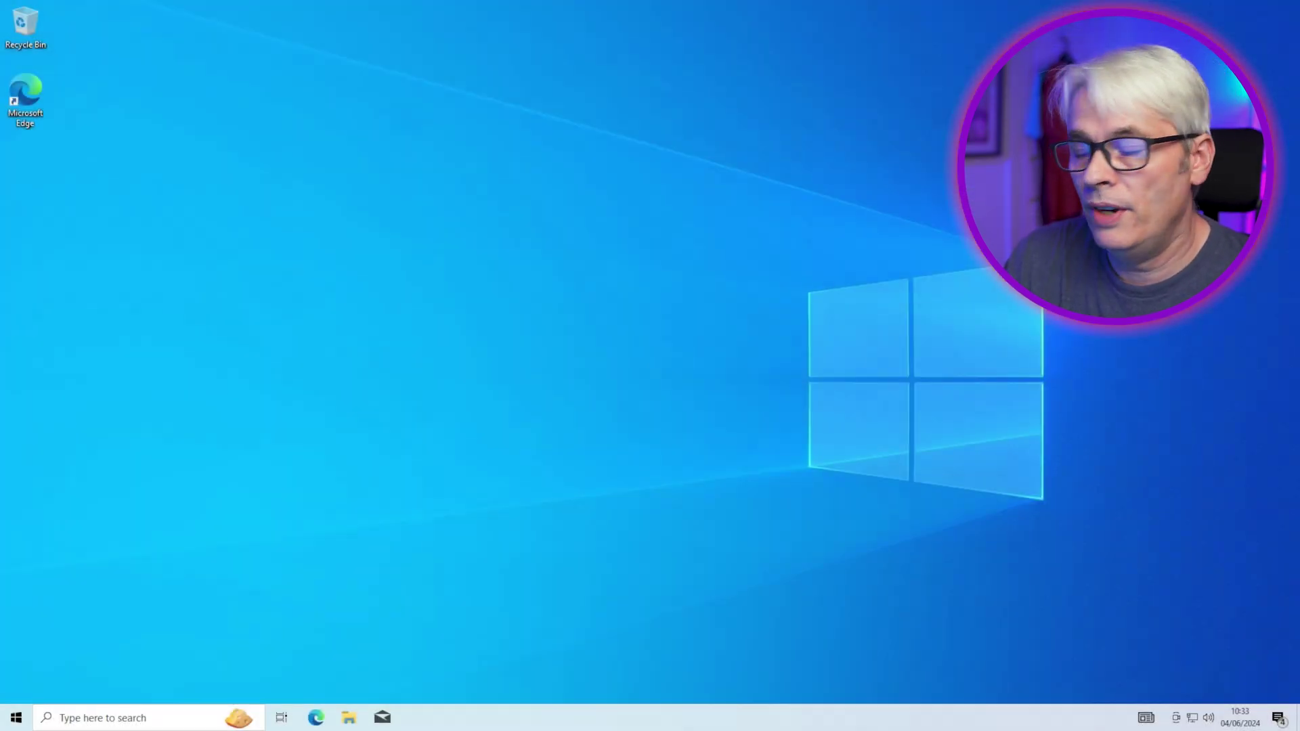
{"action": "key", "text": "super+a"}
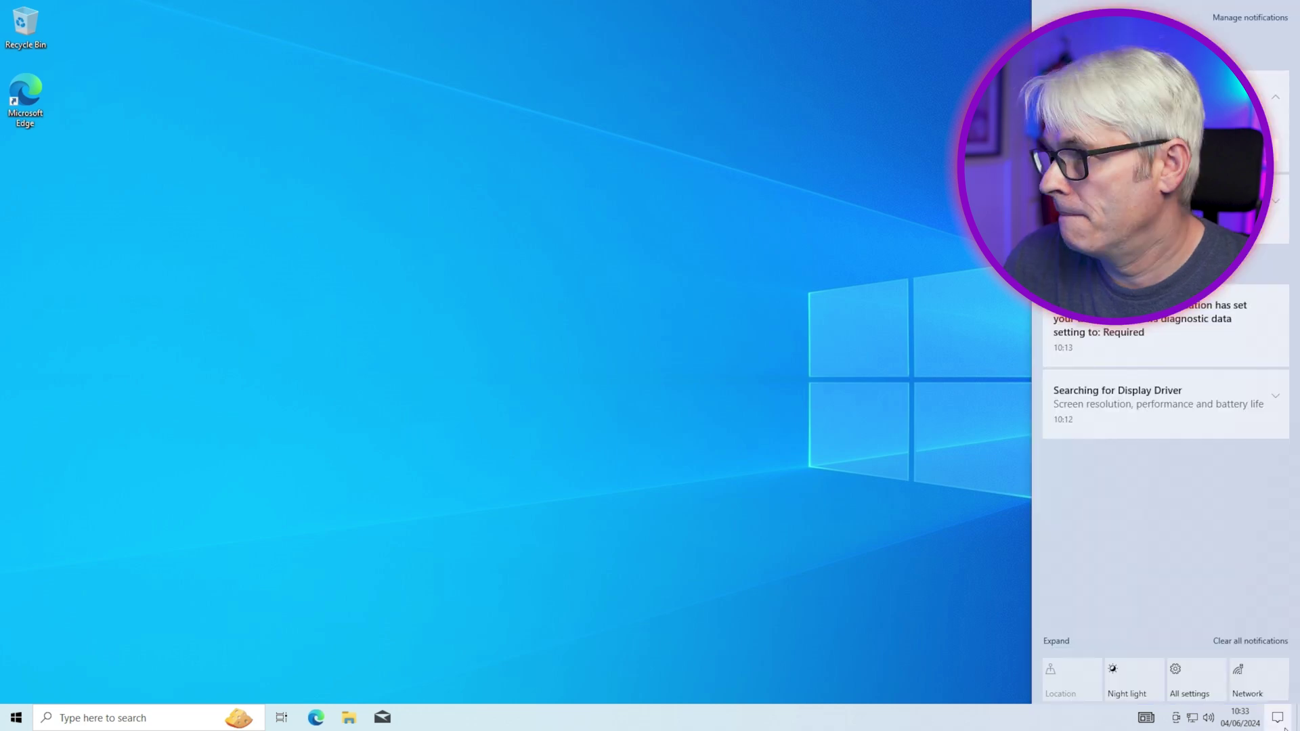